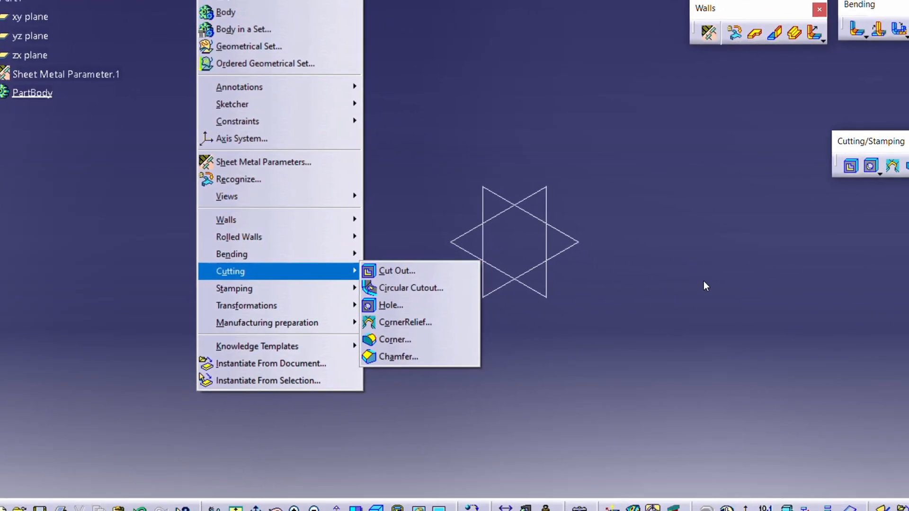
# Step: Sketch a large rectangle centred on the origin on the xy plane and exit the sketch
pyautogui.click(681, 280)
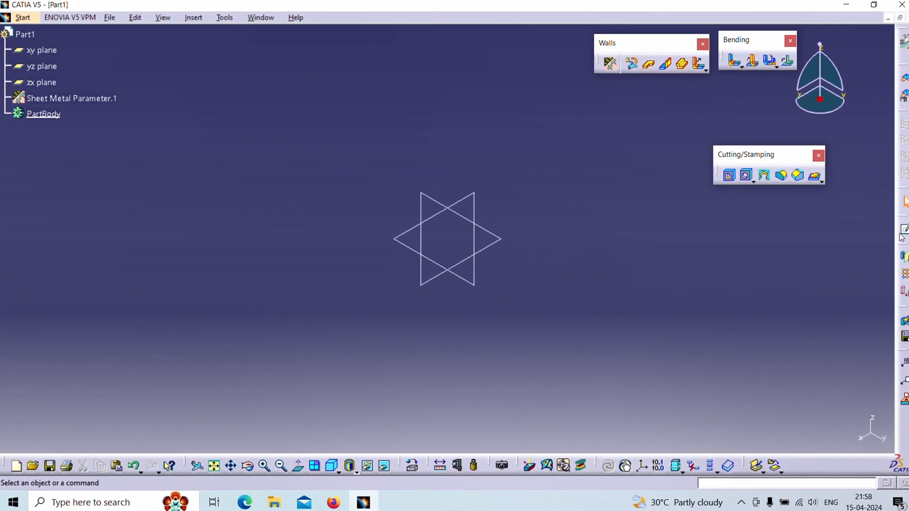
pyautogui.click(902, 231)
pyautogui.click(489, 239)
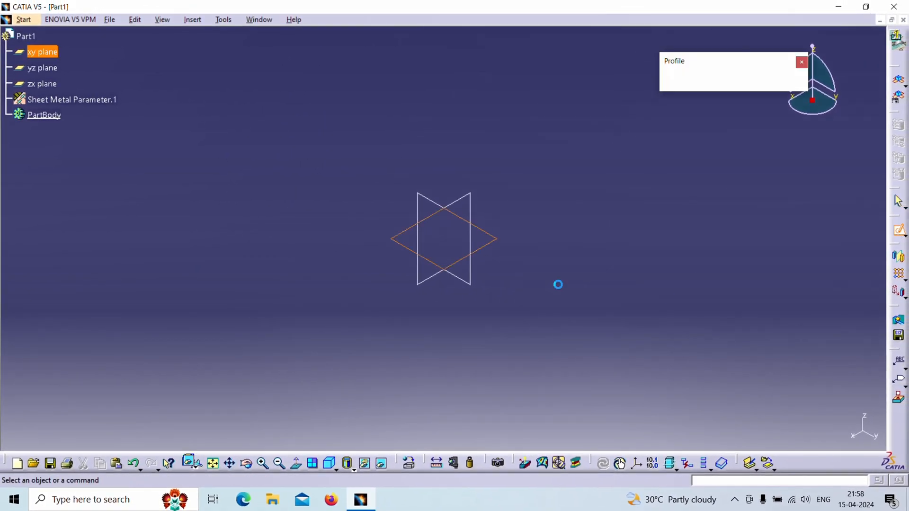
pyautogui.click(693, 82)
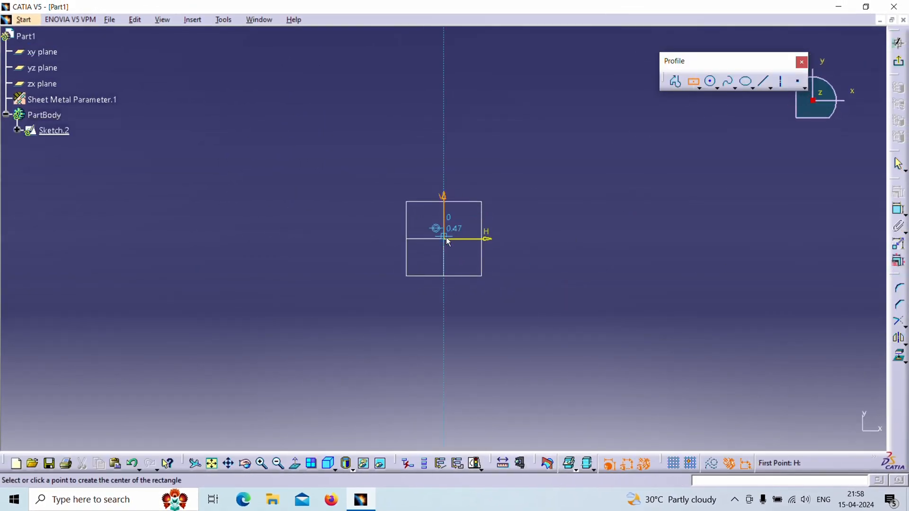
pyautogui.click(443, 239)
pyautogui.click(802, 415)
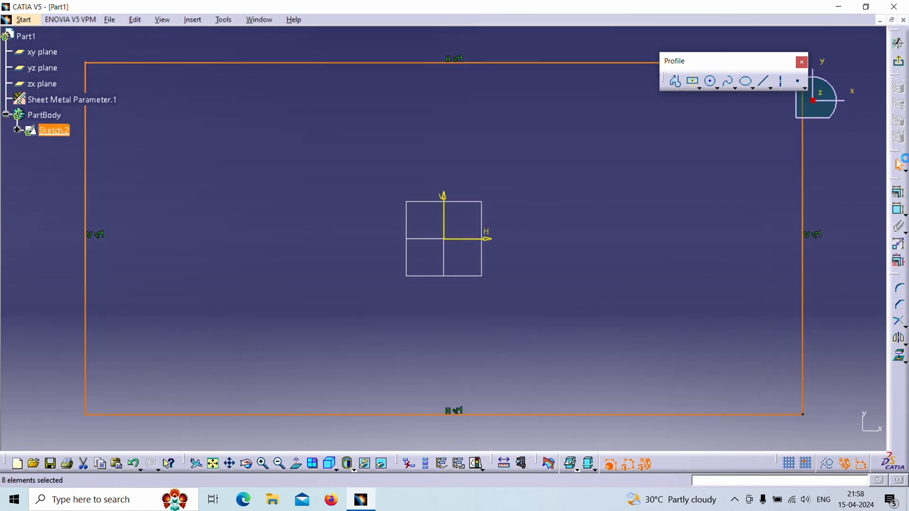
pyautogui.click(898, 42)
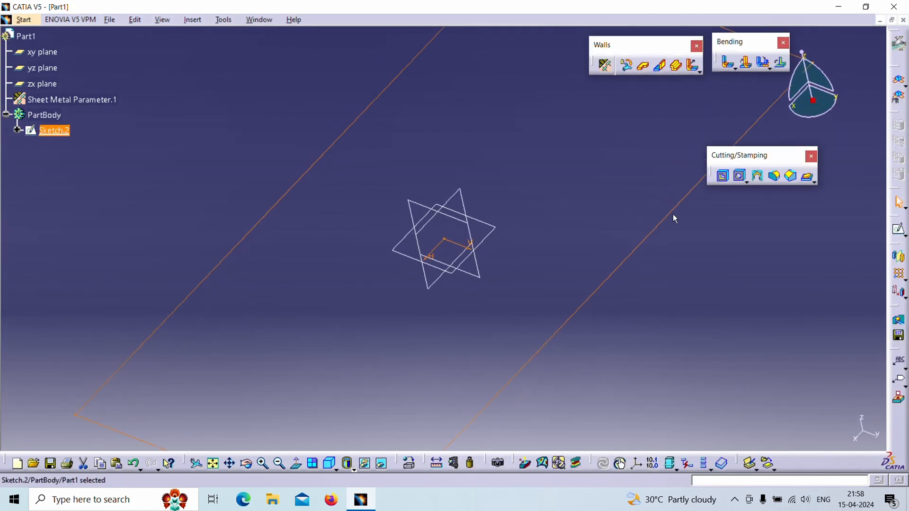
# Step: Create a sheet metal wall from the rectangle sketch with the default settings
pyautogui.click(642, 65)
pyautogui.click(758, 431)
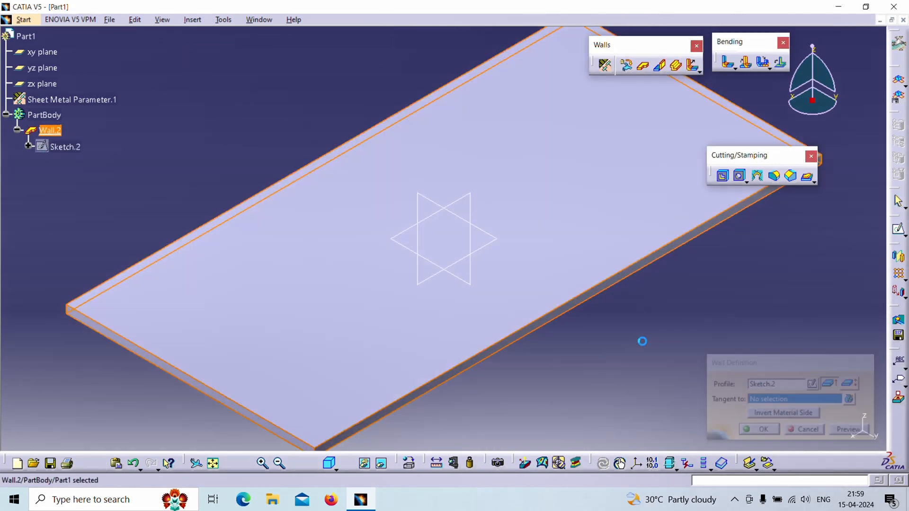
pyautogui.moveTo(641, 341)
pyautogui.mouseDown(button='middle')
pyautogui.moveTo(633, 302)
pyautogui.moveTo(643, 345)
pyautogui.mouseUp(button='middle')
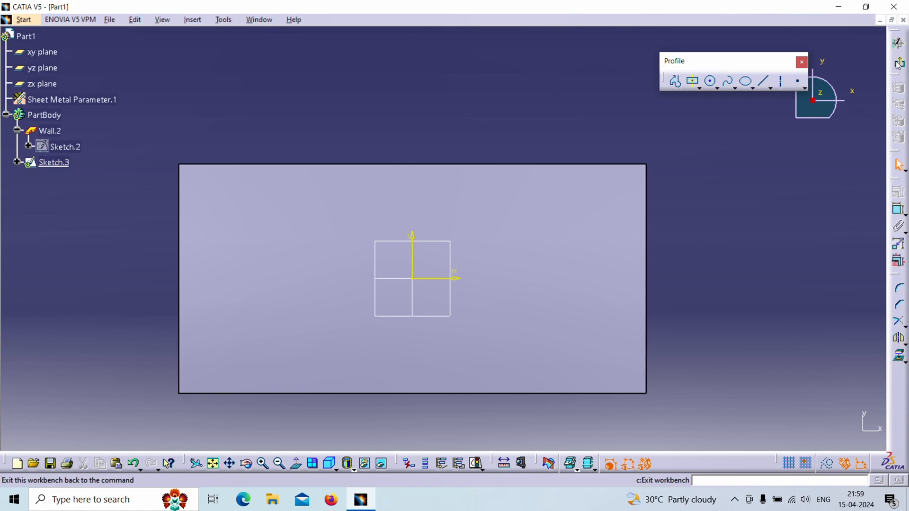
pyautogui.click(894, 63)
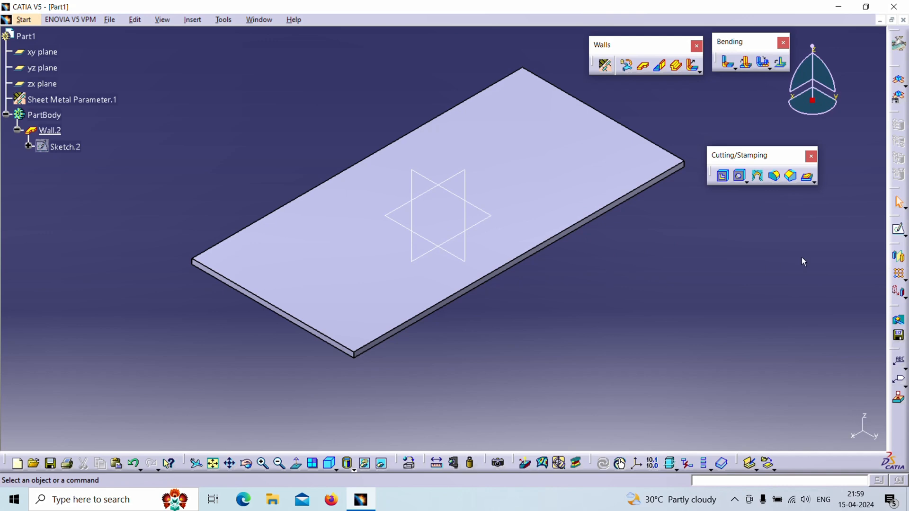
# Step: Sketch a closed, irregular seven-sided profile with an inward notch on the wall's upper face, near one end, and exit the sketch
pyautogui.click(899, 229)
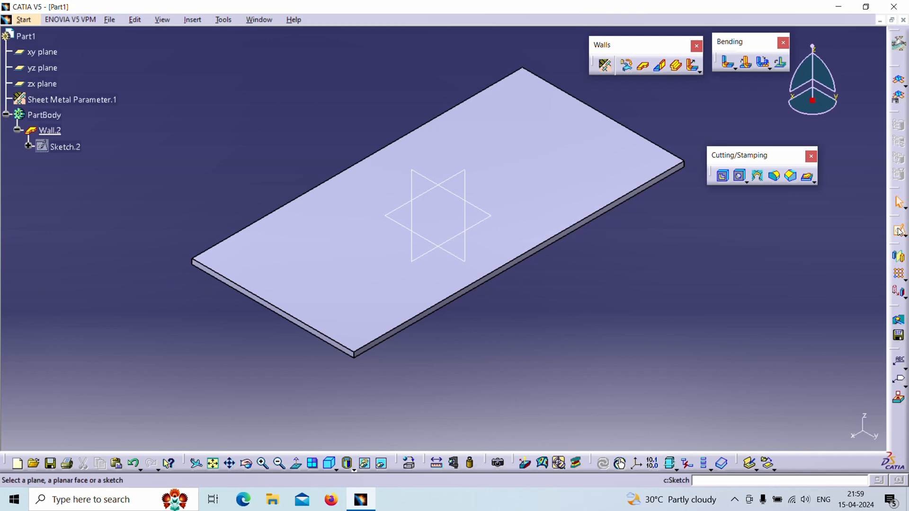
pyautogui.click(548, 175)
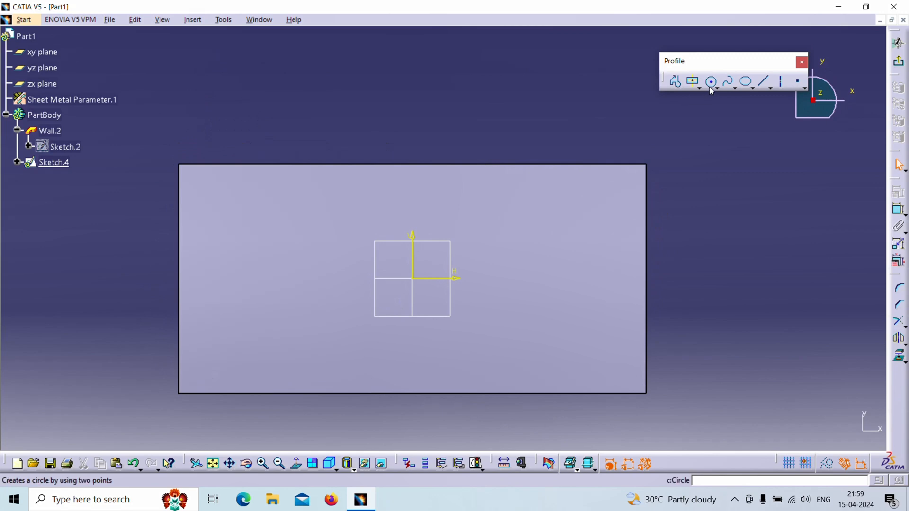
pyautogui.click(676, 84)
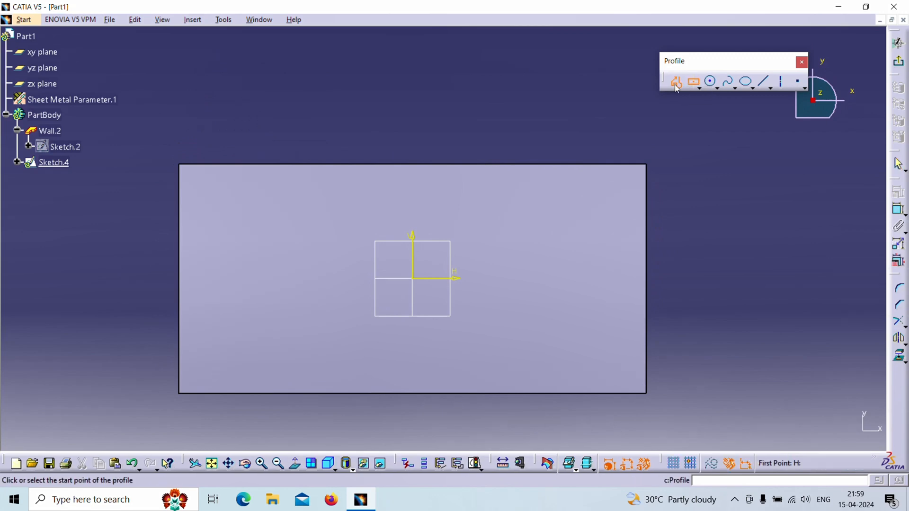
pyautogui.click(515, 222)
pyautogui.click(475, 306)
pyautogui.click(558, 342)
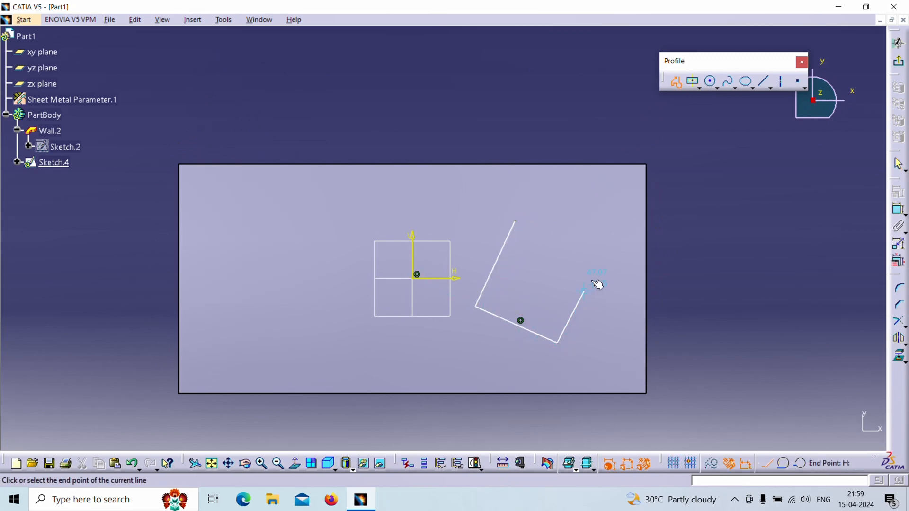
pyautogui.click(593, 279)
pyautogui.click(602, 196)
pyautogui.click(530, 188)
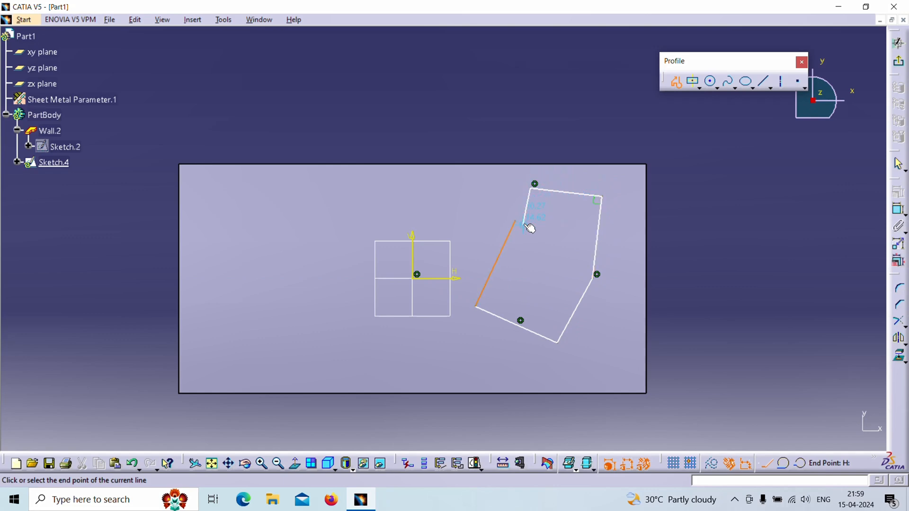
pyautogui.click(554, 274)
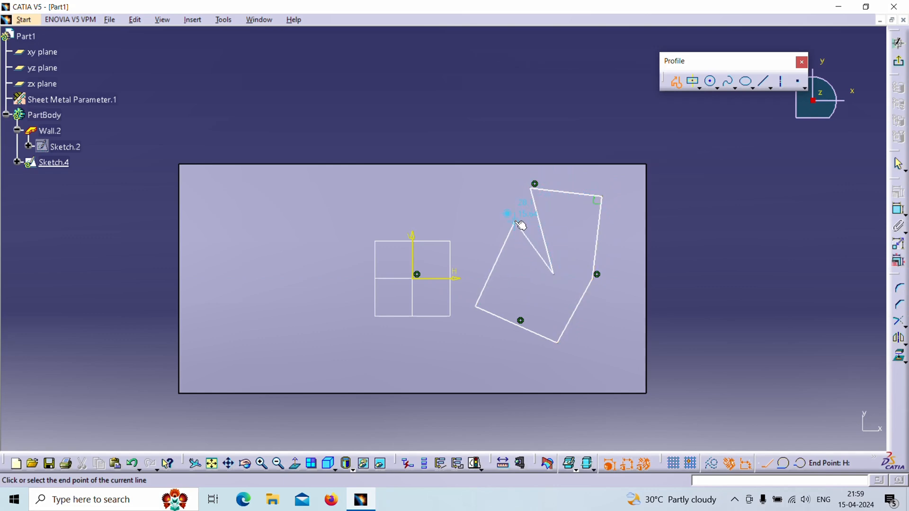
pyautogui.click(516, 221)
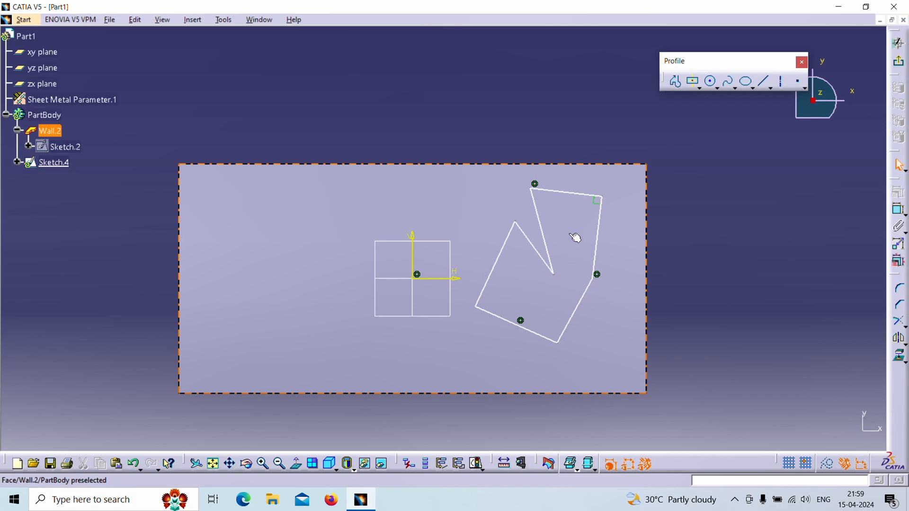
pyautogui.click(900, 65)
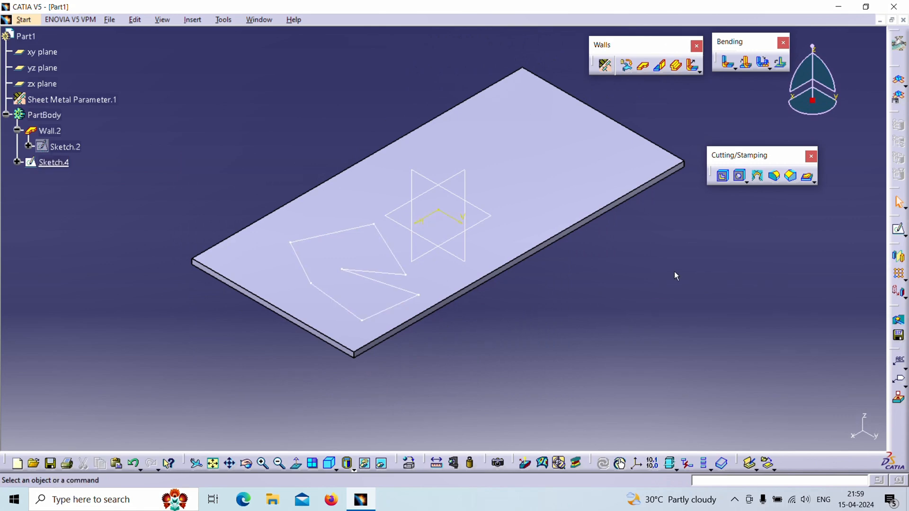
# Step: Cut the seven-sided sketch out of the wall as a Sheetmetal standard cutout with the Up to next limit
pyautogui.click(724, 176)
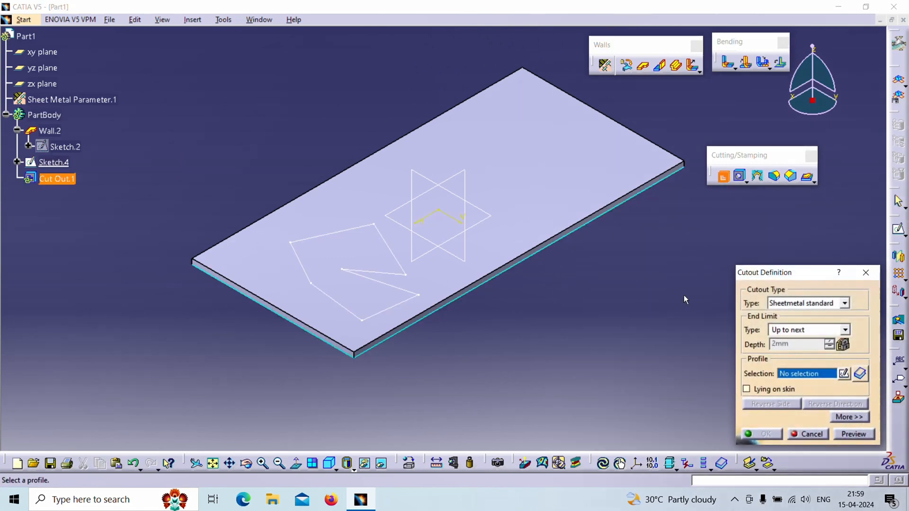
pyautogui.moveTo(779, 274); pyautogui.dragTo(700, 201)
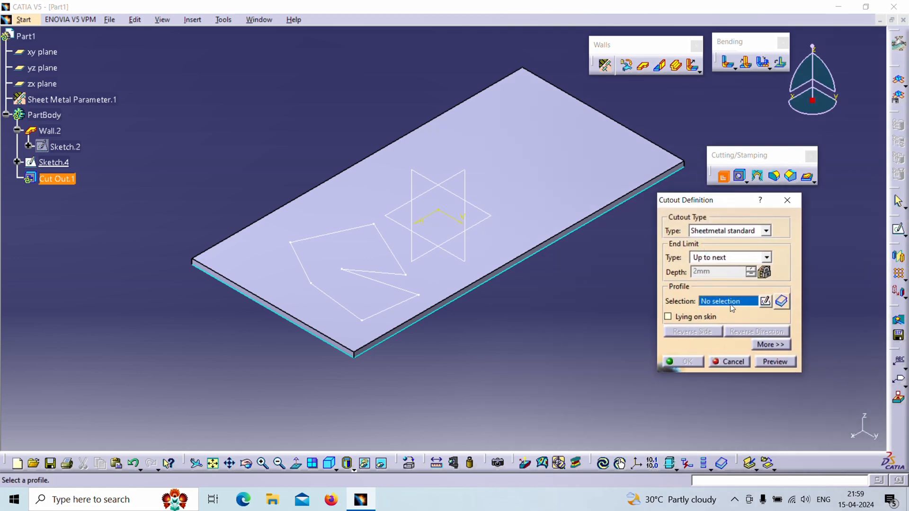
pyautogui.click(400, 268)
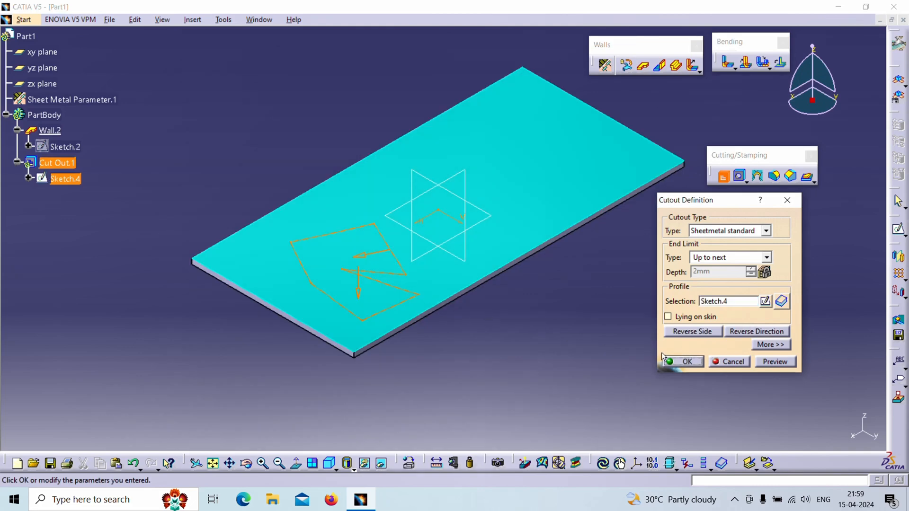
pyautogui.click(682, 362)
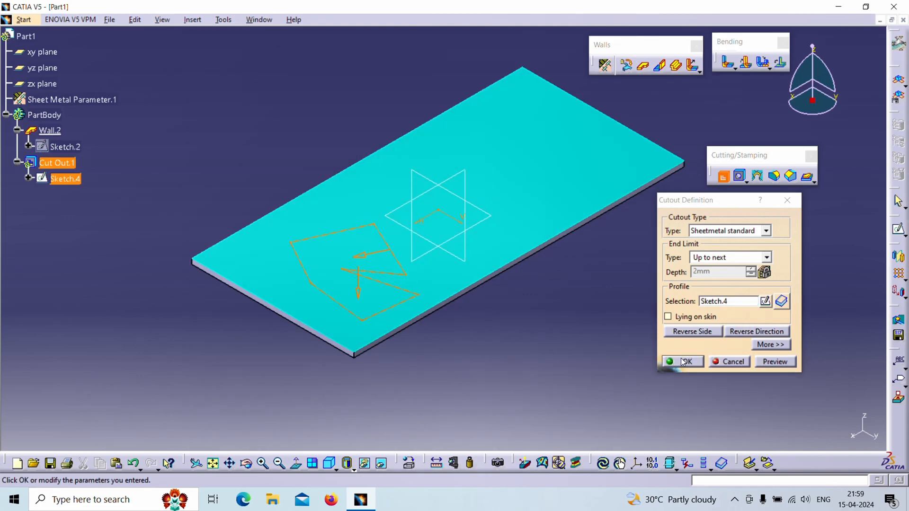
pyautogui.moveTo(613, 368); pyautogui.dragTo(562, 371, button='middle')
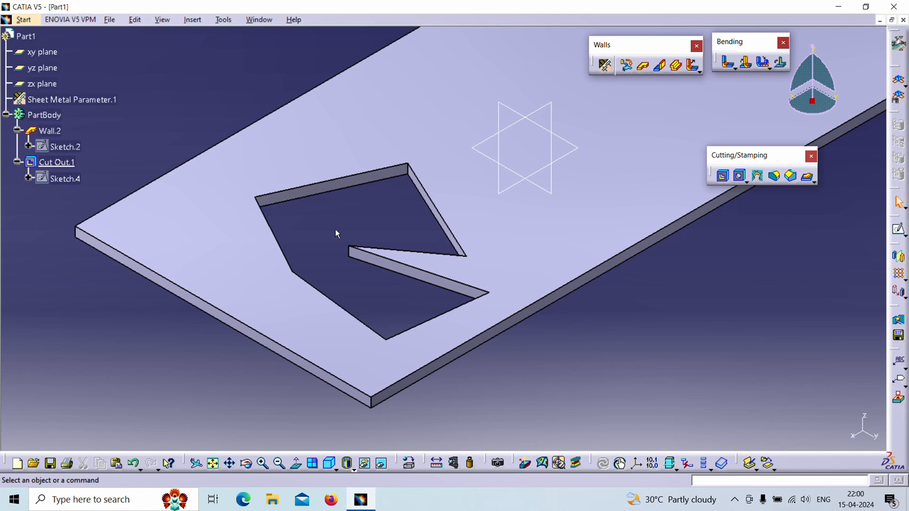
# Step: Reverse the side of the existing cutout so that the material outside the profile is removed
pyautogui.doubleClick(58, 162)
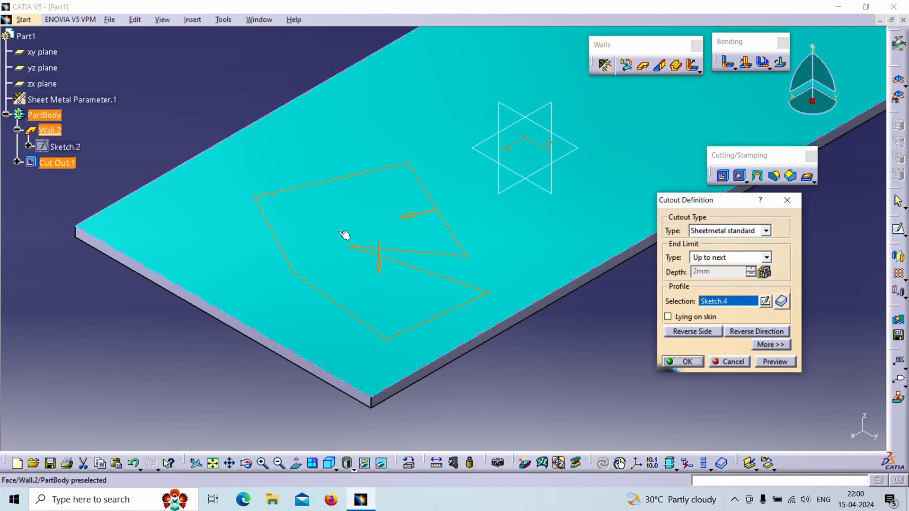
pyautogui.click(693, 332)
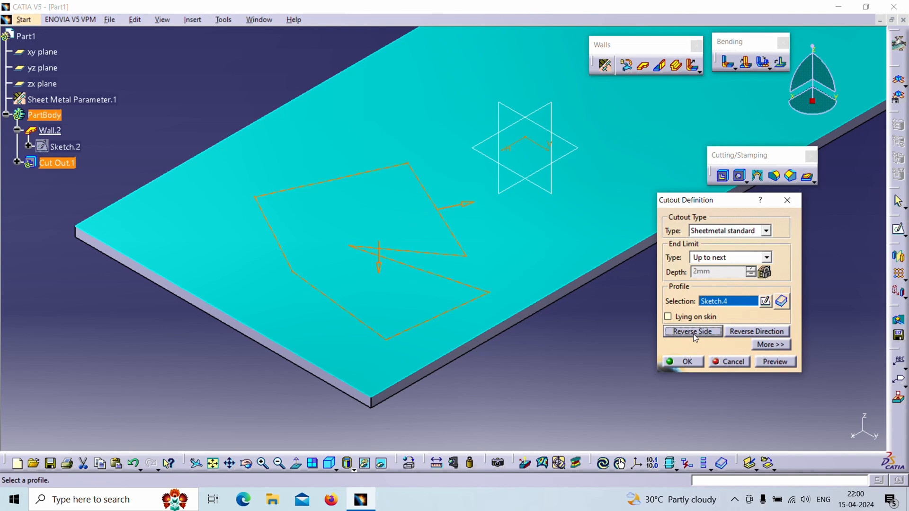
pyautogui.click(693, 363)
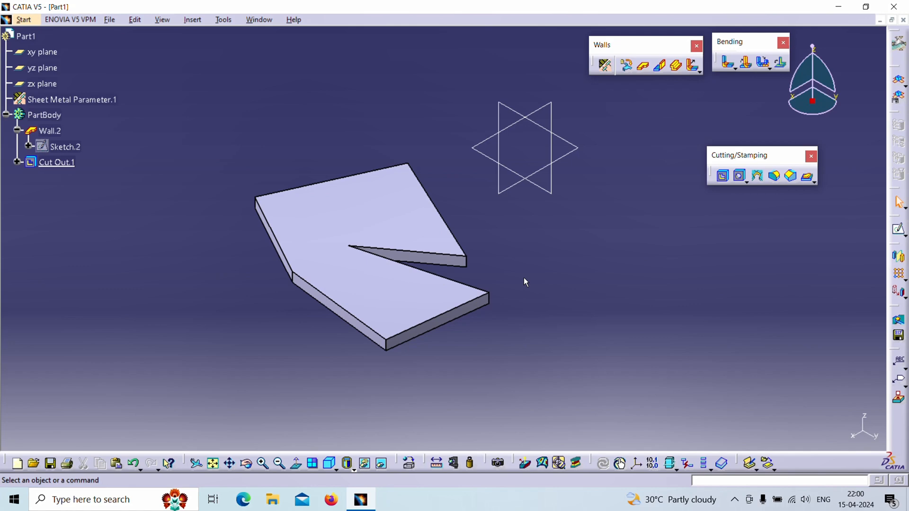
# Step: Reopen the cutout's definition and change its cutout type to Sheetmetal pocket
pyautogui.doubleClick(70, 163)
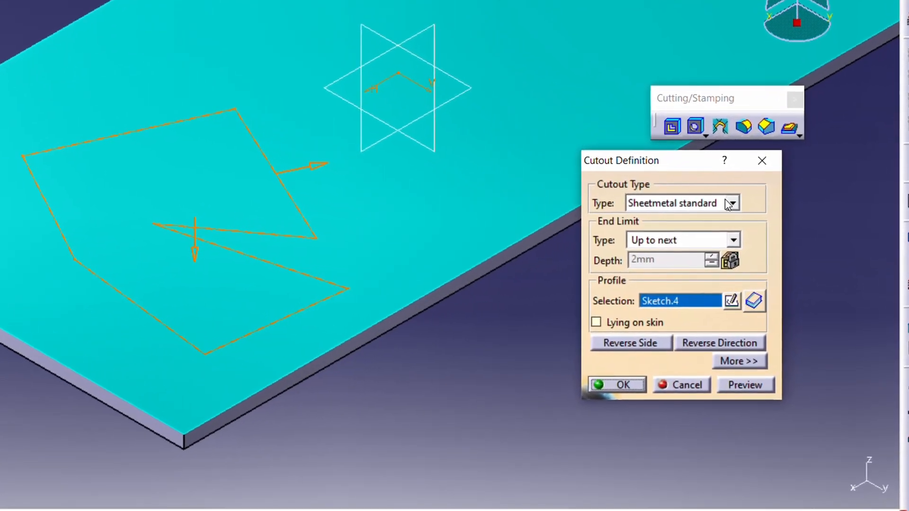
pyautogui.click(746, 217)
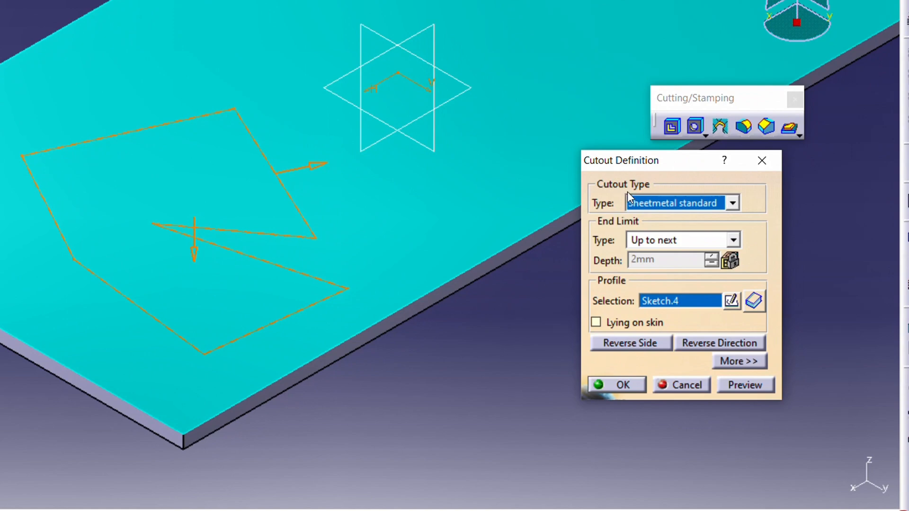
pyautogui.click(682, 203)
pyautogui.click(684, 203)
pyautogui.click(718, 203)
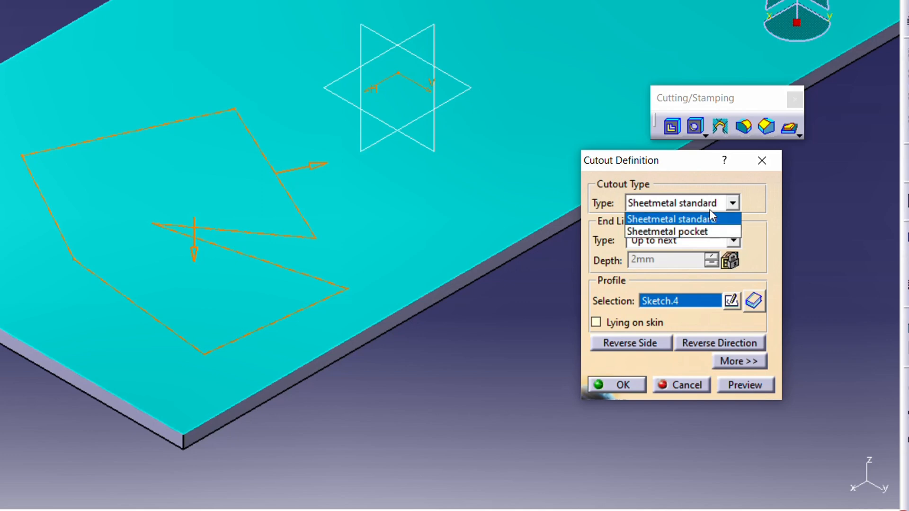
pyautogui.click(710, 210)
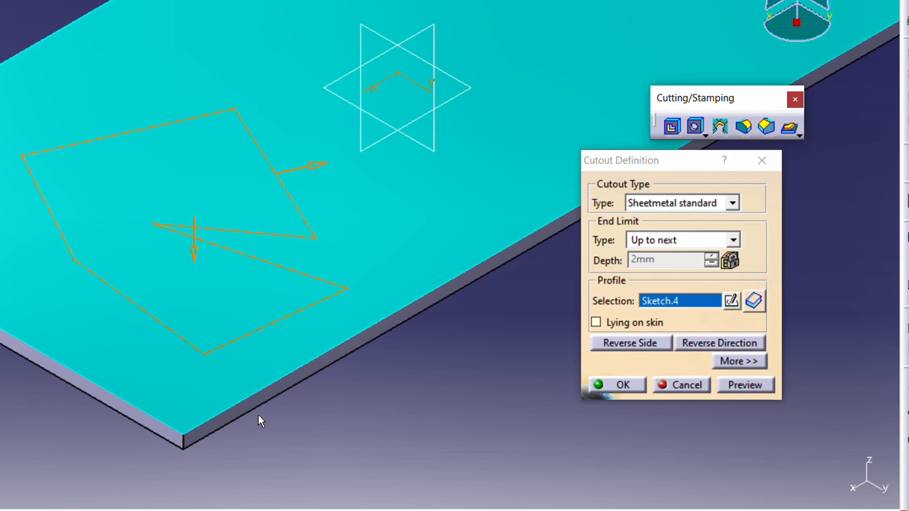
pyautogui.click(711, 203)
pyautogui.click(700, 232)
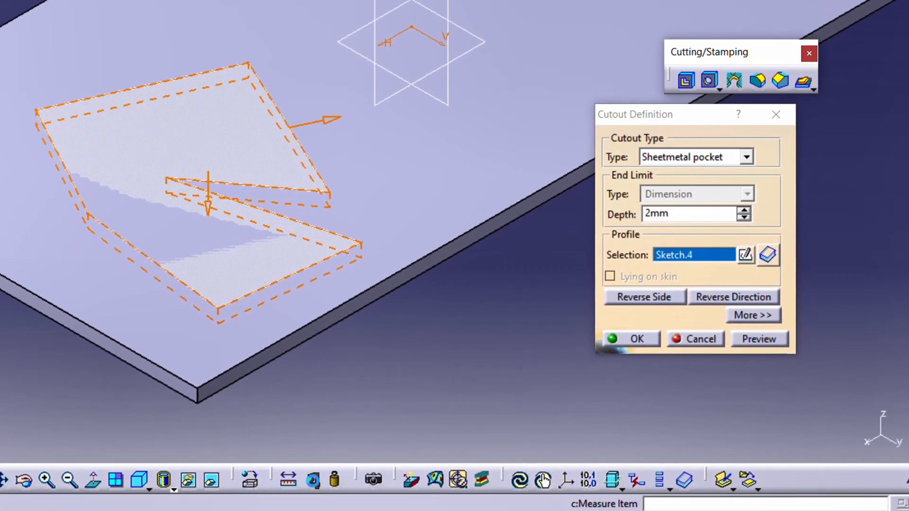
# Step: Measure the wall's thickness along its vertical corner edge
pyautogui.click(313, 481)
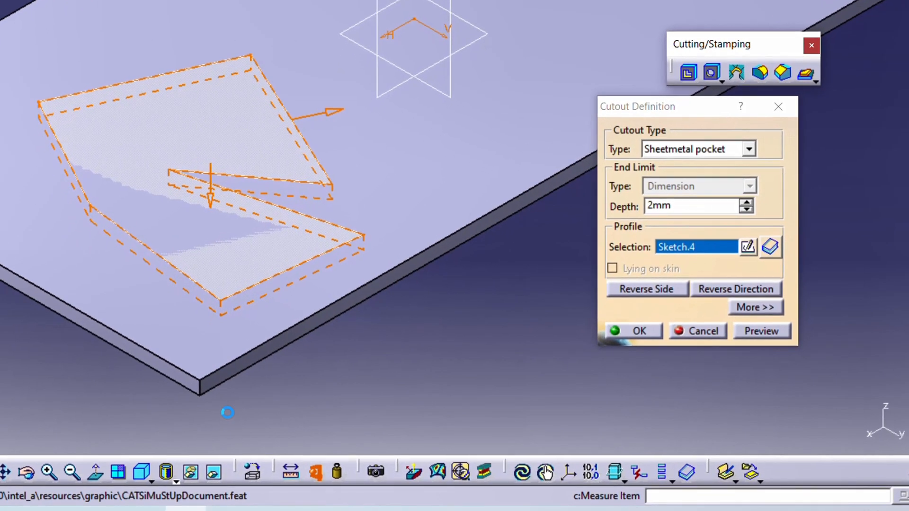
pyautogui.click(204, 391)
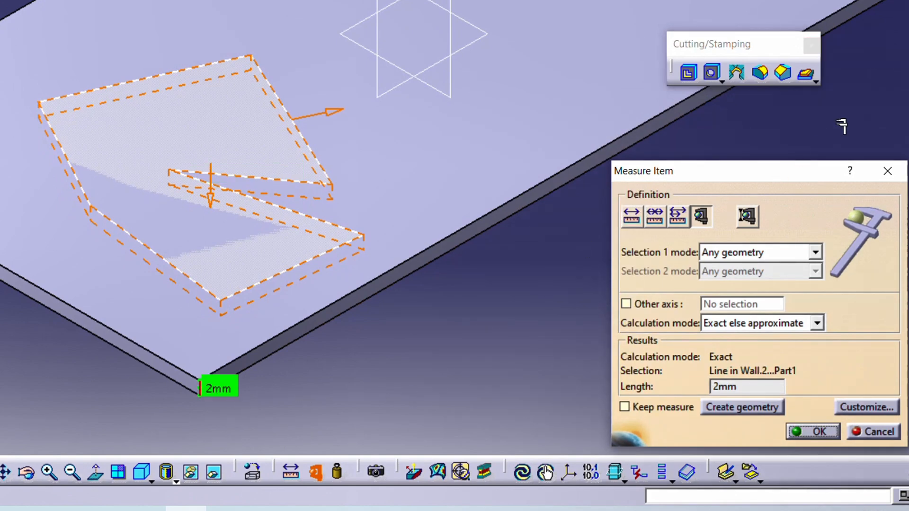
pyautogui.click(888, 171)
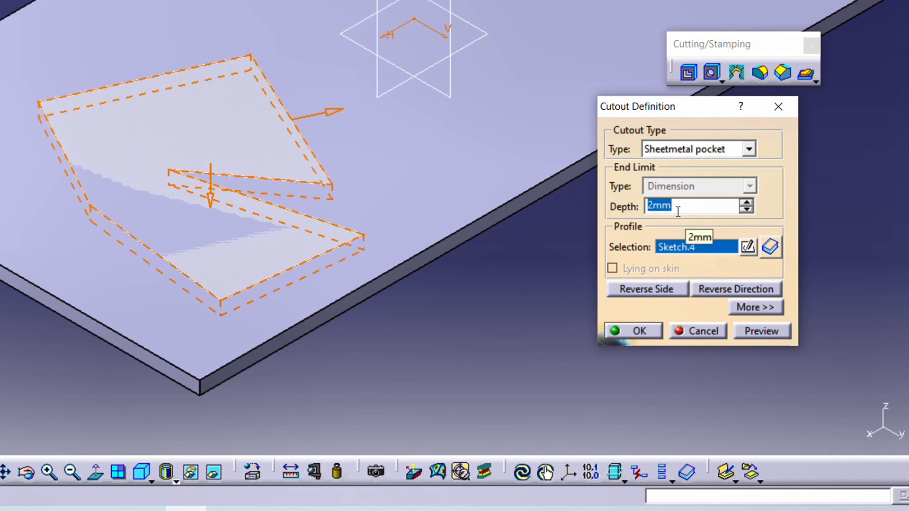
# Step: Set the pocket's depth to 1 mm and apply the modified cutout
pyautogui.write('1')
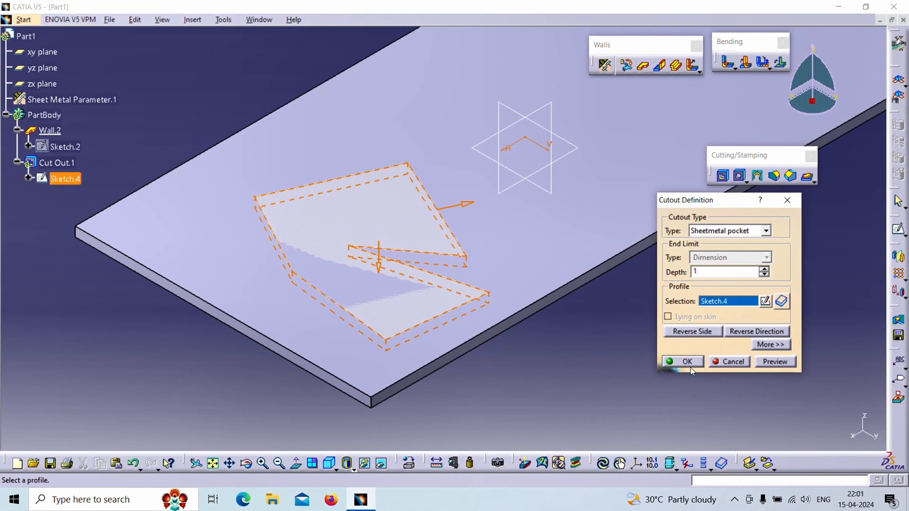
pyautogui.click(689, 363)
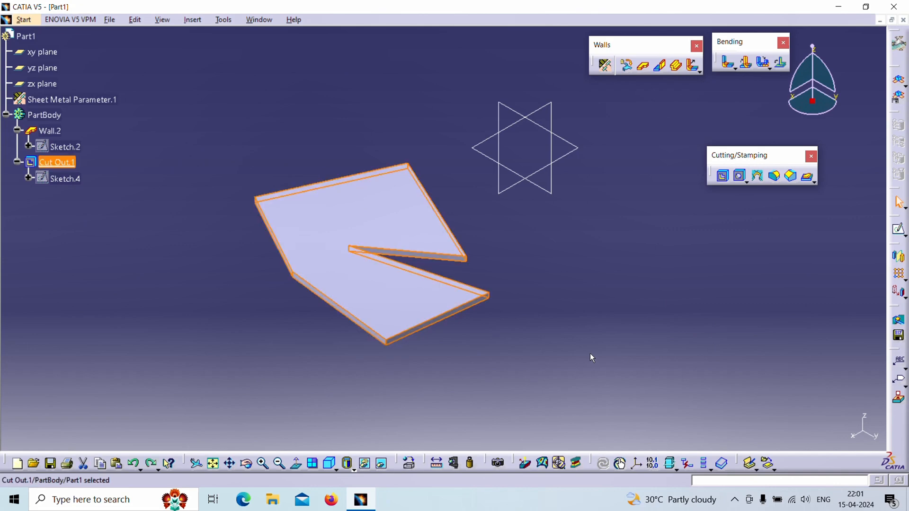
# Step: Reverse the side of the existing 1 mm sheetmetal pocket so that the material inside the profile is removed
pyautogui.doubleClick(57, 163)
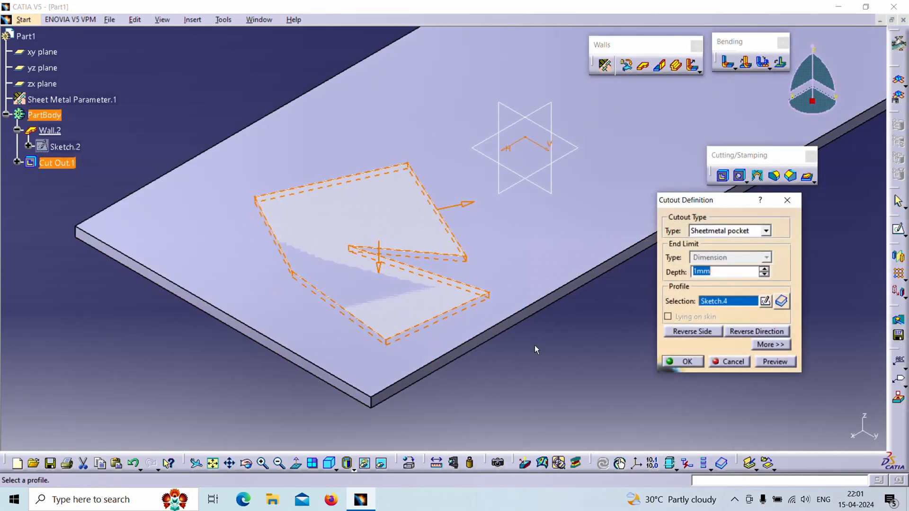
pyautogui.click(468, 205)
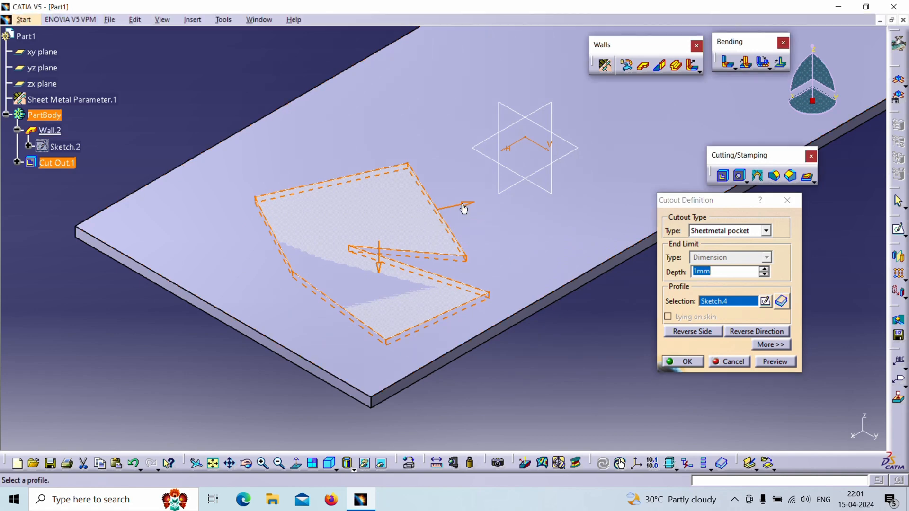
pyautogui.click(686, 362)
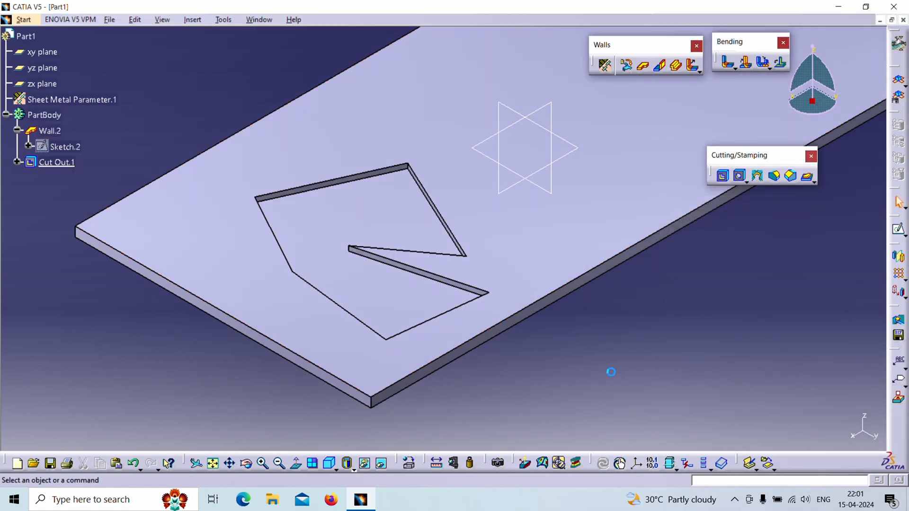
pyautogui.moveTo(552, 365); pyautogui.dragTo(471, 338, button='middle')
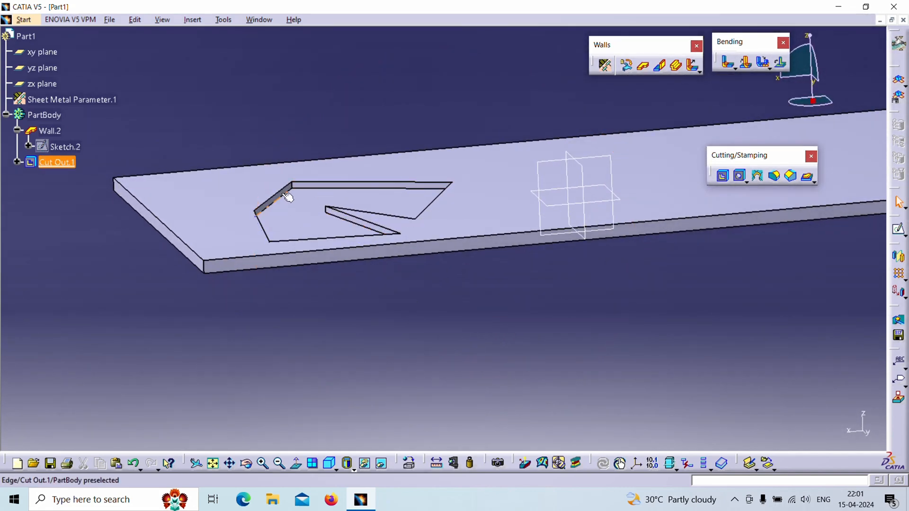
pyautogui.moveTo(292, 227); pyautogui.dragTo(412, 209, button='middle')
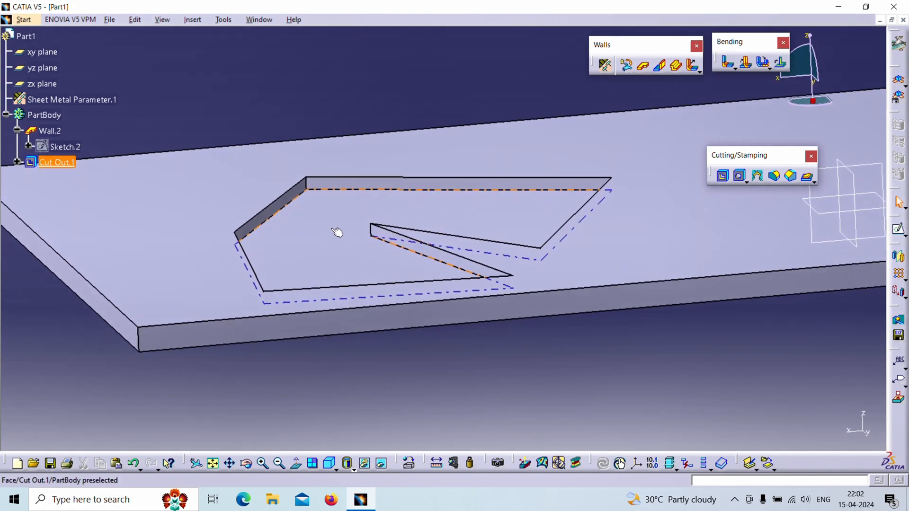
pyautogui.moveTo(337, 233); pyautogui.dragTo(400, 335, button='middle')
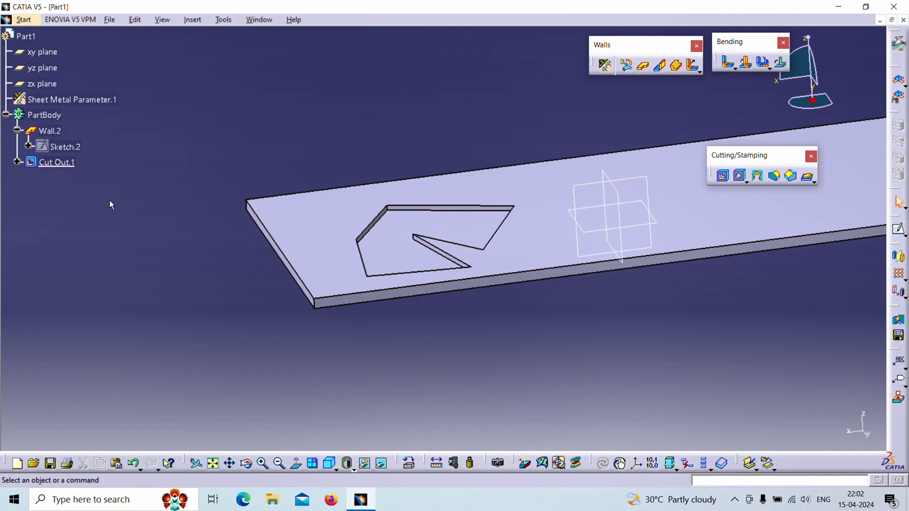
# Step: Review the available cutout types in the existing pocket's definition, keeping Sheetmetal pocket
pyautogui.click(72, 164)
pyautogui.doubleClick(76, 166)
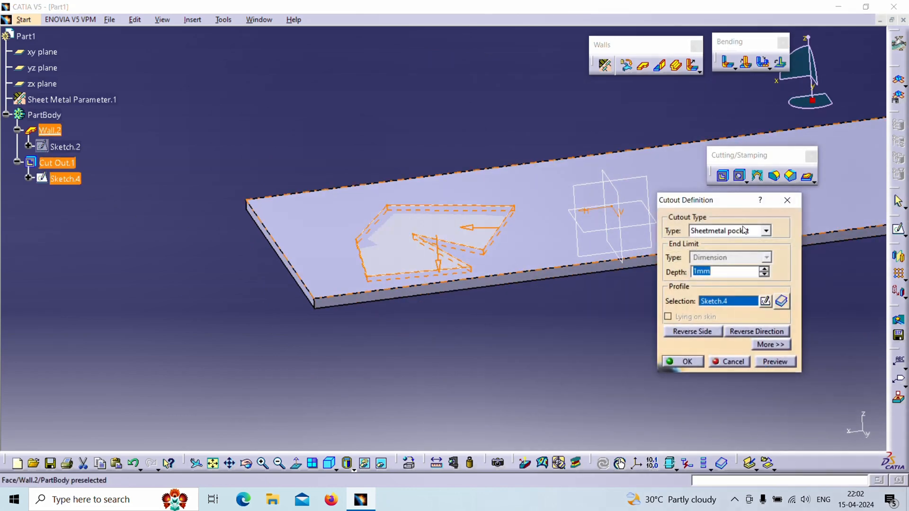
pyautogui.click(747, 230)
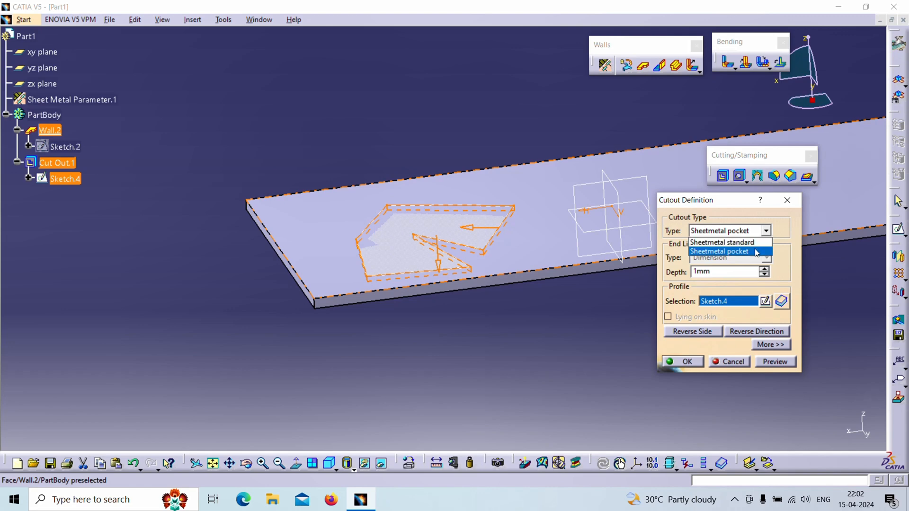
pyautogui.click(787, 253)
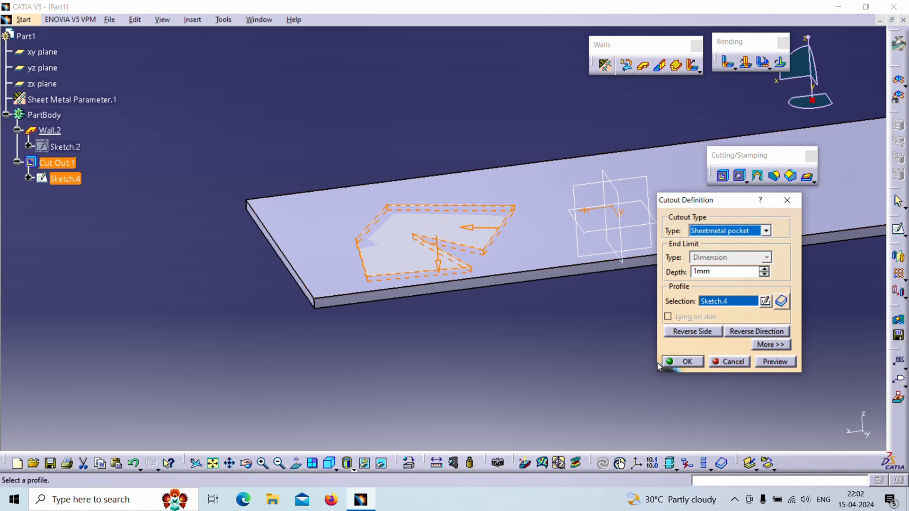
pyautogui.click(678, 362)
pyautogui.moveTo(576, 343); pyautogui.dragTo(495, 344, button='middle')
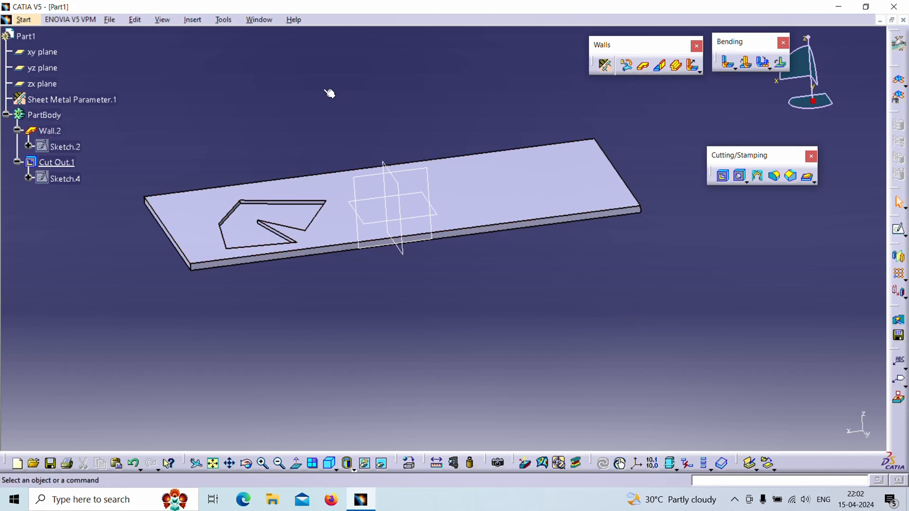
# Step: Display the Reference Elements (Extended) tools in the workspace
pyautogui.click(195, 20)
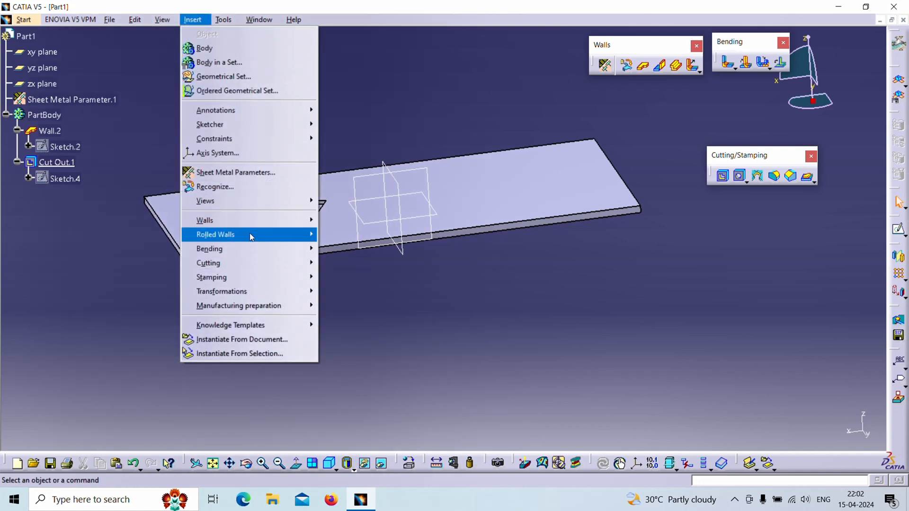
pyautogui.moveTo(255, 279)
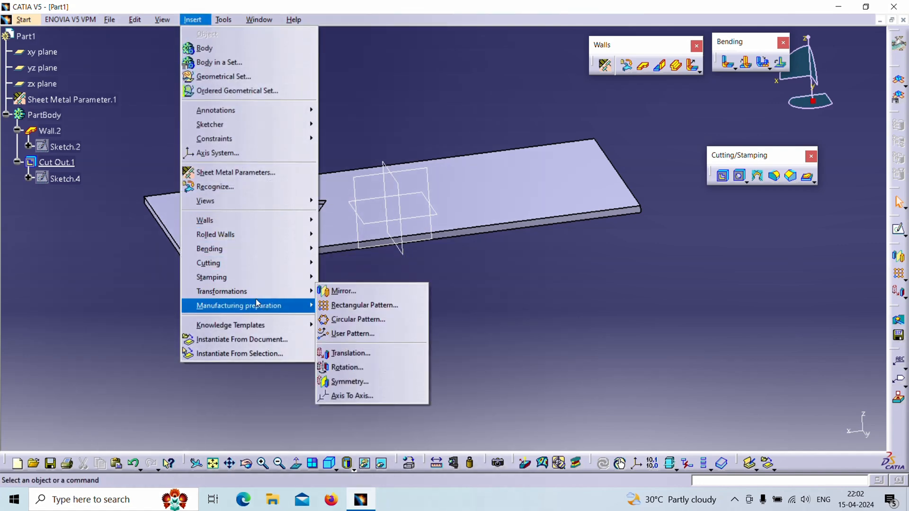
pyautogui.click(637, 294)
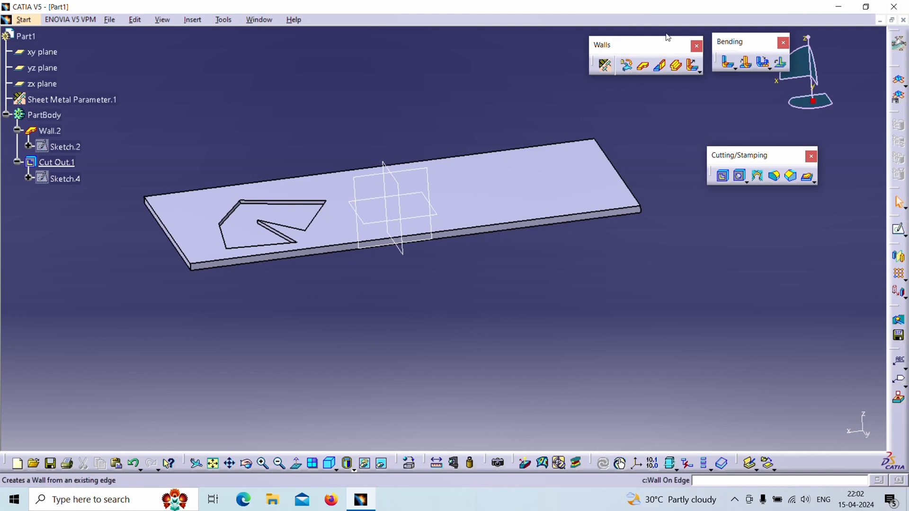
pyautogui.rightClick(688, 14)
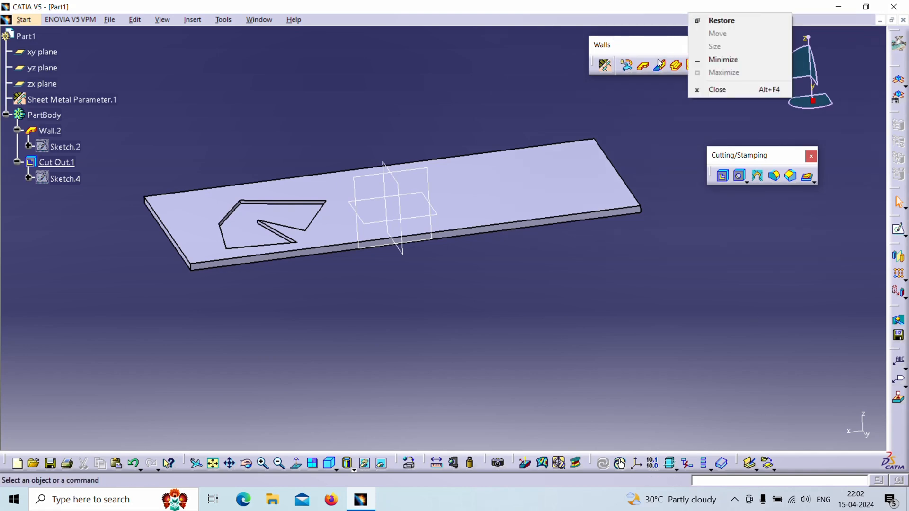
pyautogui.rightClick(657, 58)
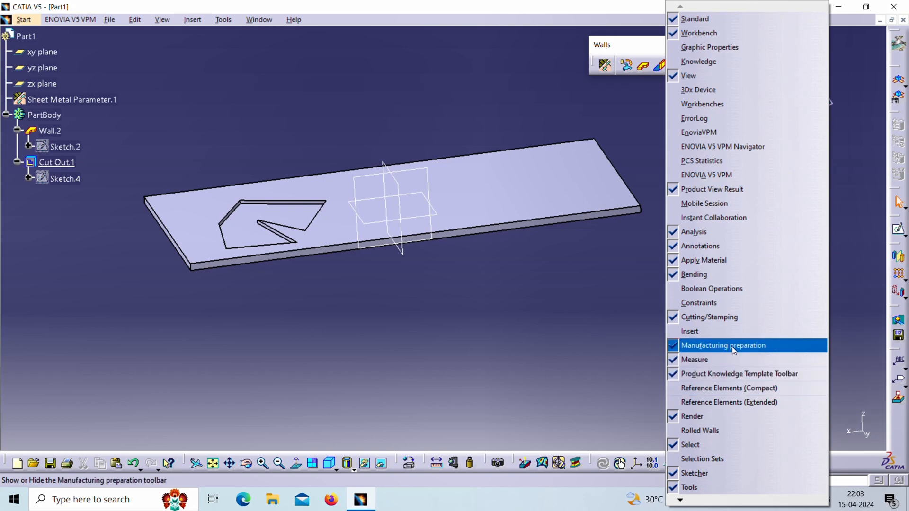
pyautogui.click(739, 404)
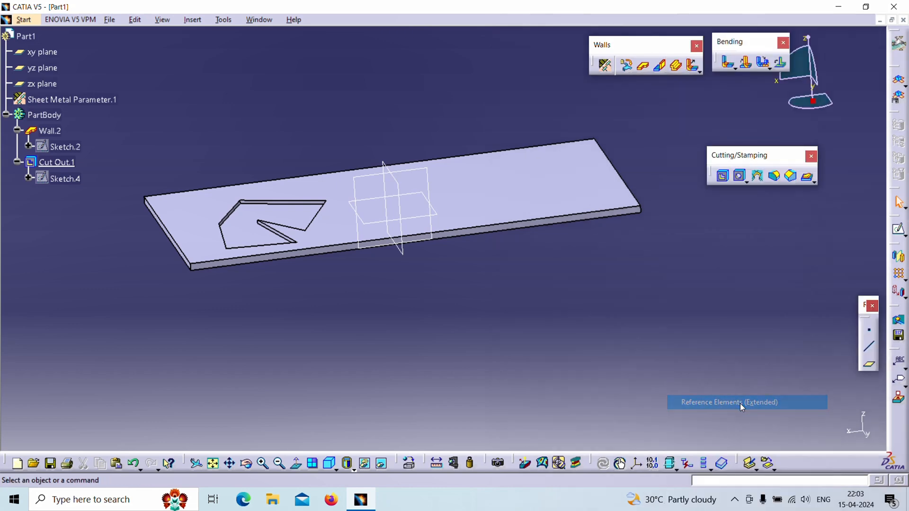
# Step: Create a reference plane offset upward from the xy plane, at a distance above the wall
pyautogui.click(869, 371)
pyautogui.click(435, 211)
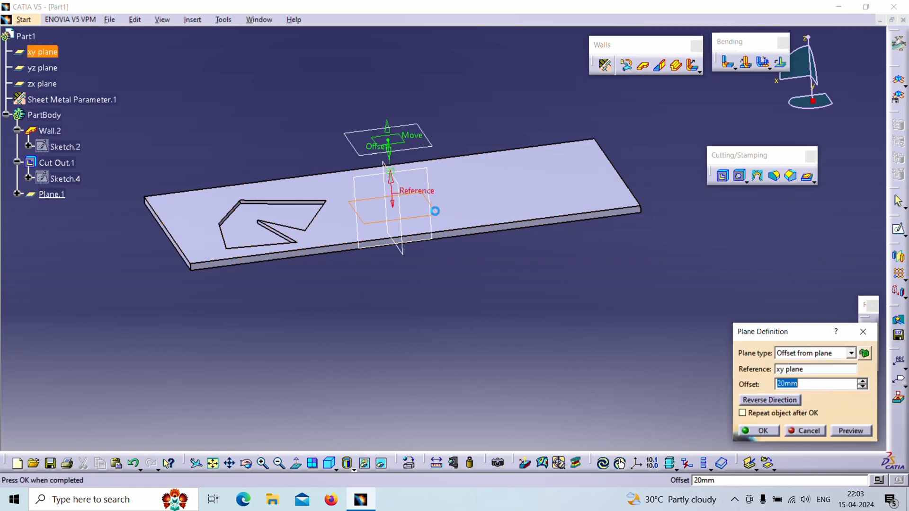
pyautogui.moveTo(389, 128); pyautogui.dragTo(389, 94)
pyautogui.click(760, 431)
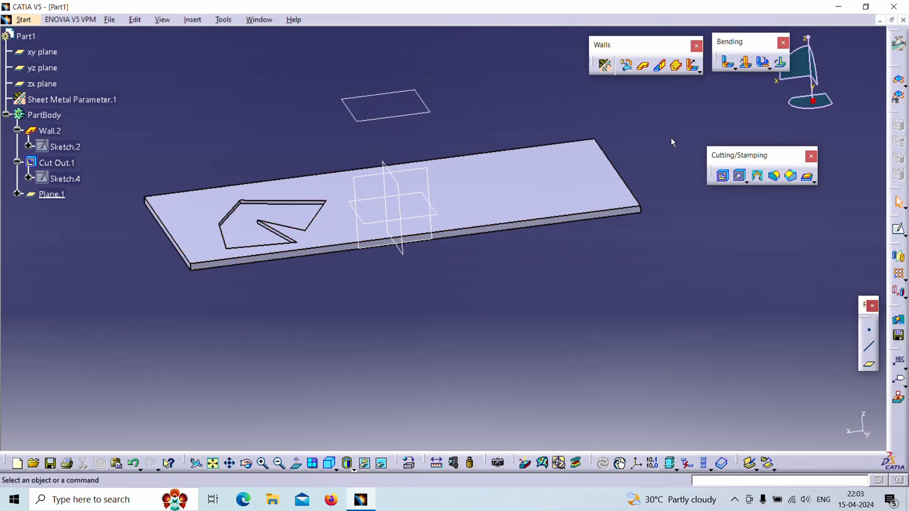
# Step: Sketch a closed four-sided profile on the new offset plane, over the wall's uncut end, and exit the sketch
pyautogui.click(901, 232)
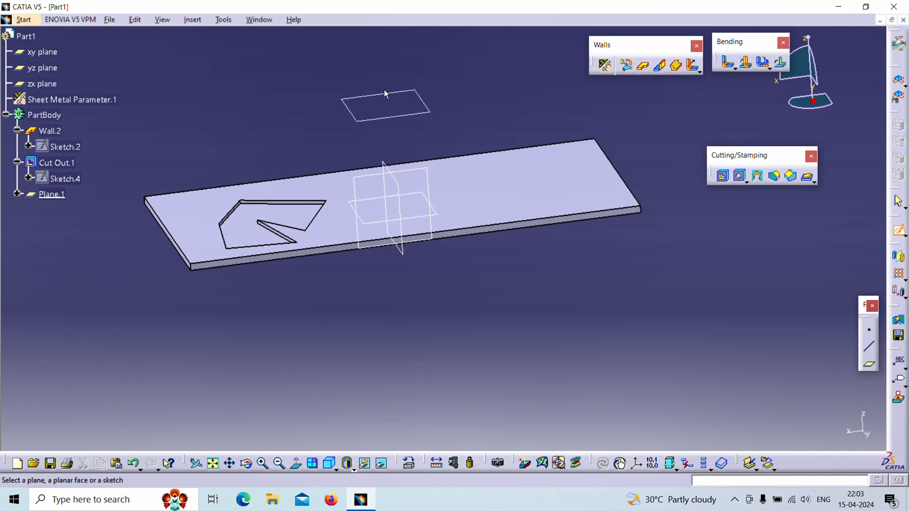
pyautogui.click(417, 92)
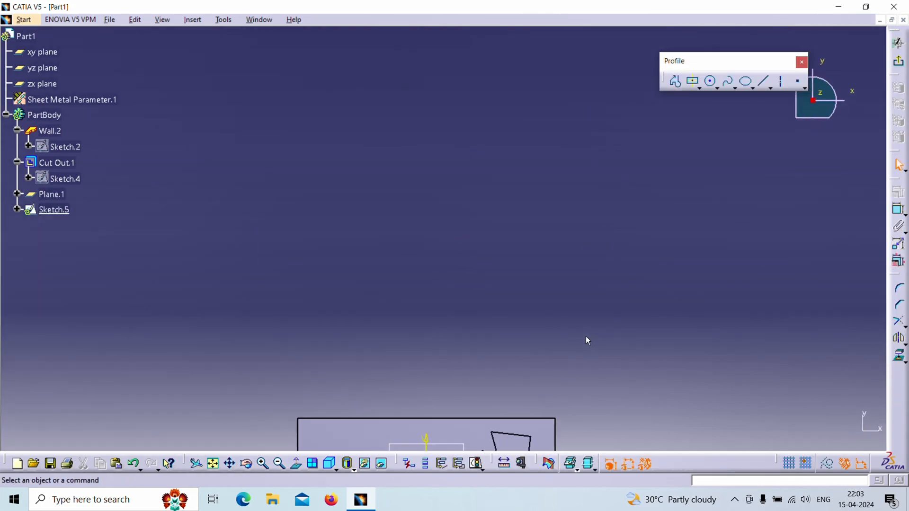
pyautogui.click(676, 81)
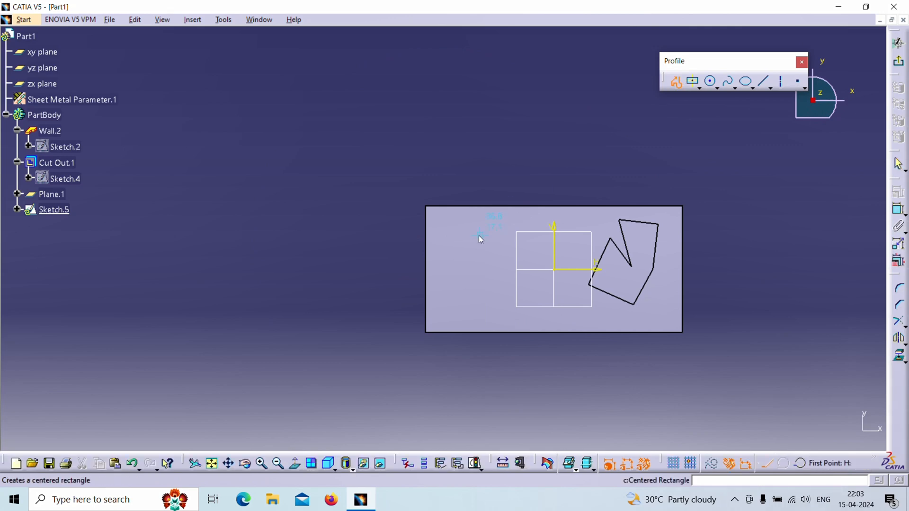
pyautogui.click(479, 235)
pyautogui.click(454, 290)
pyautogui.click(494, 265)
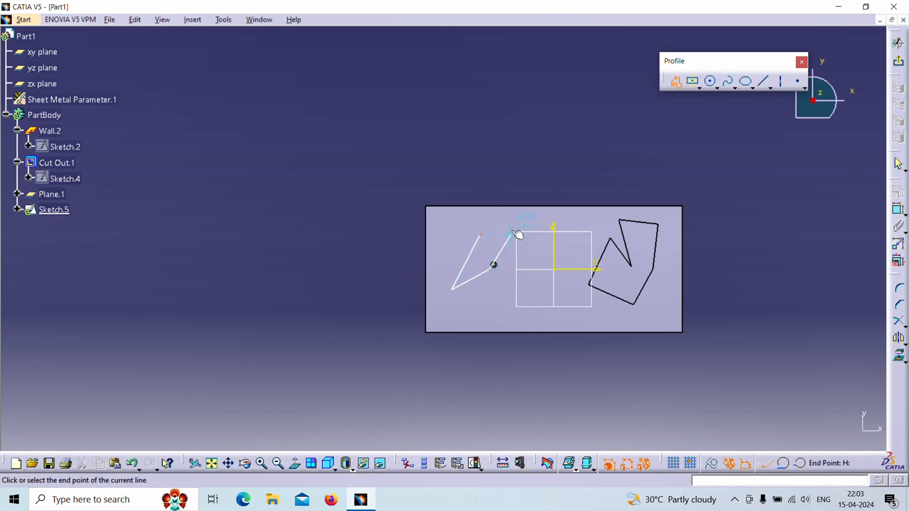
pyautogui.click(513, 226)
pyautogui.click(481, 234)
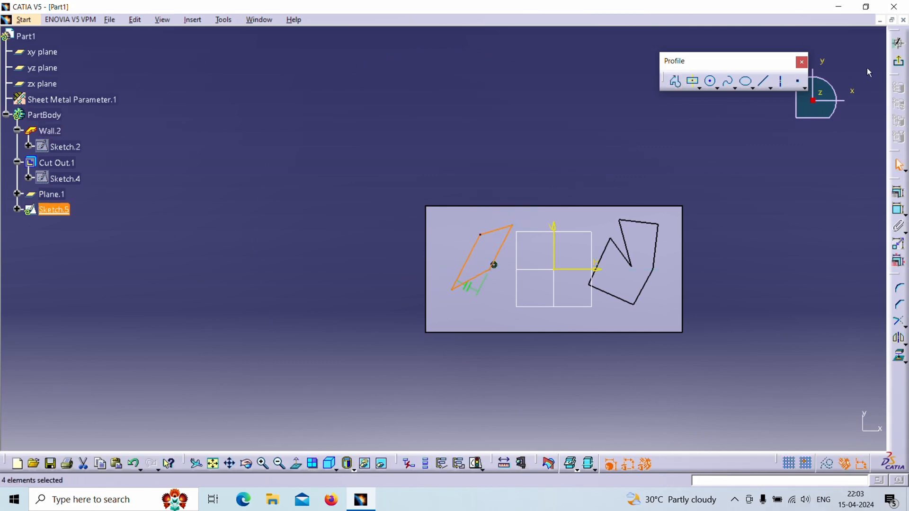
pyautogui.click(898, 42)
pyautogui.click(682, 290)
# Step: Start a new Cut Out from the four-sided sketch and set its cutout type to Sheetmetal standard
pyautogui.moveTo(544, 317); pyautogui.dragTo(640, 178, button='middle')
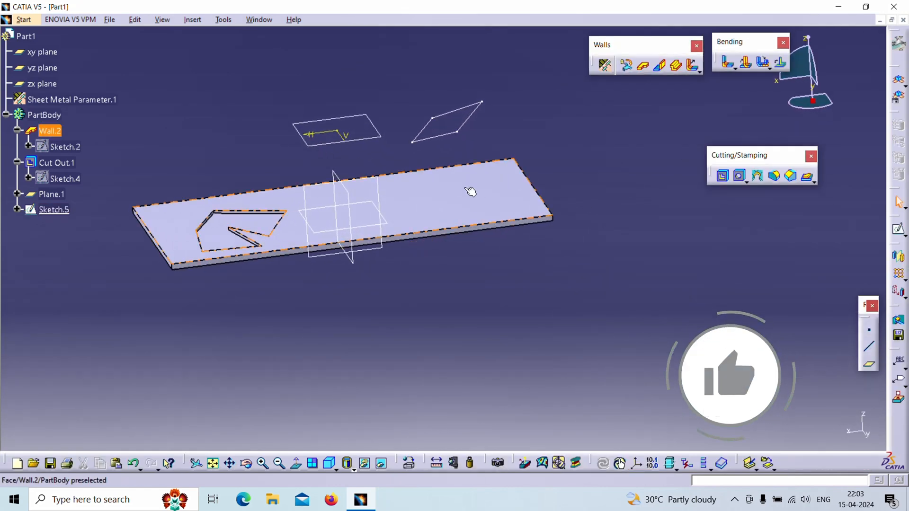
pyautogui.click(725, 179)
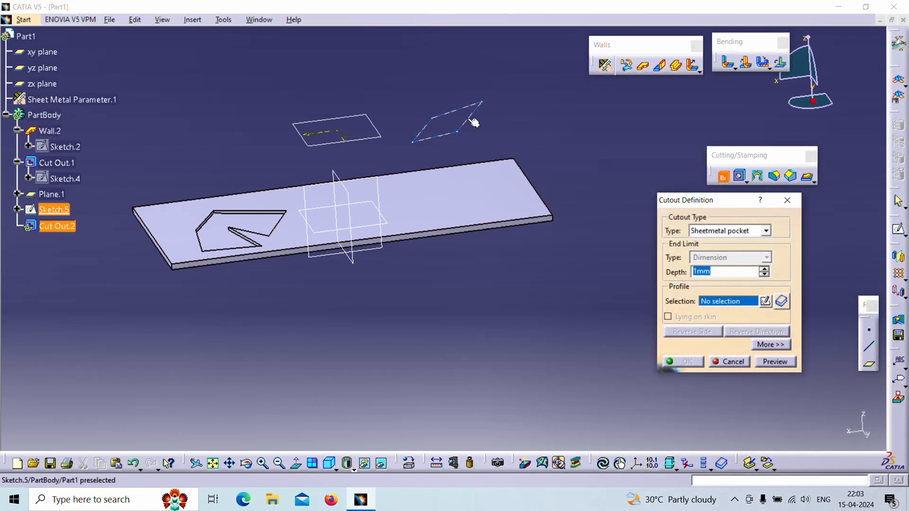
pyautogui.click(469, 115)
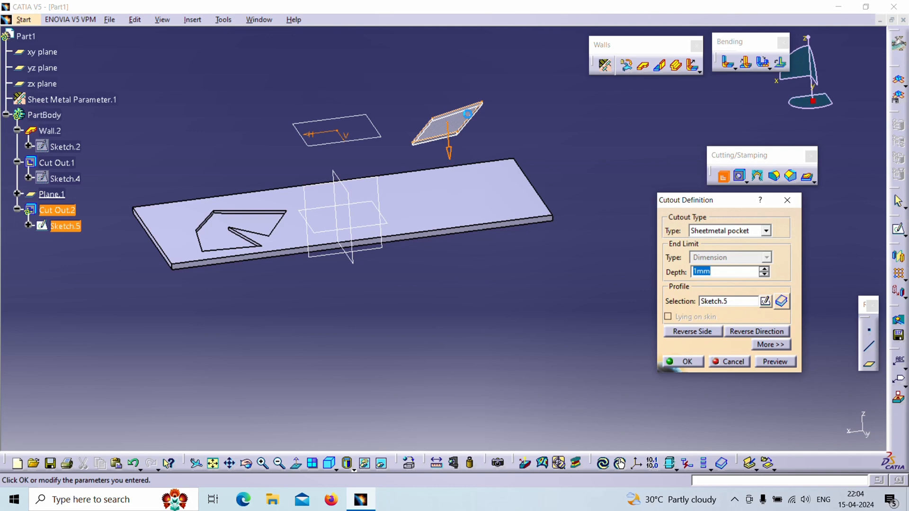
pyautogui.click(745, 234)
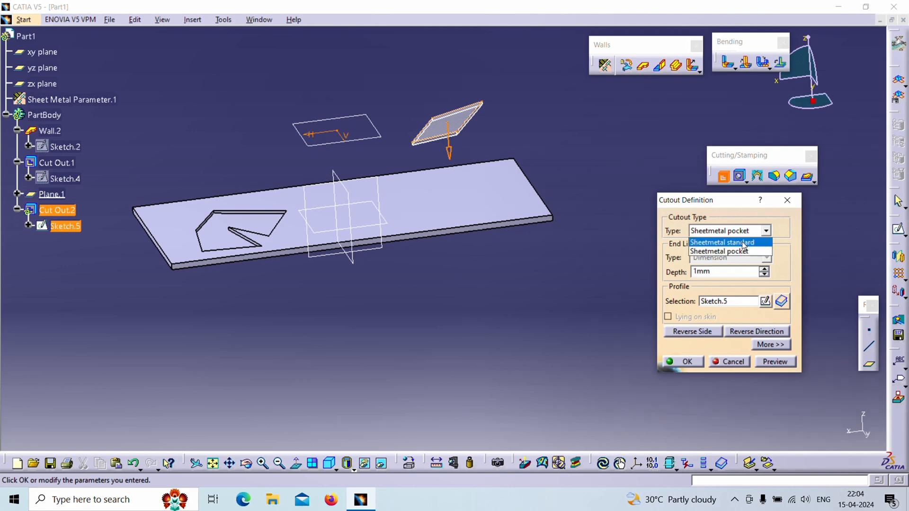
pyautogui.click(743, 242)
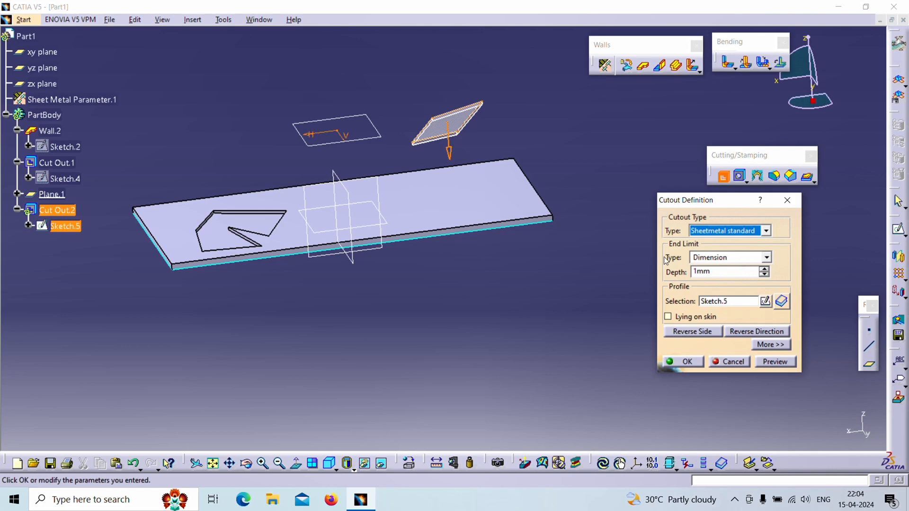
# Step: Keep the new cutout's end limit as Dimension and set its depth to 36 mm so it passes through the wall
pyautogui.click(747, 257)
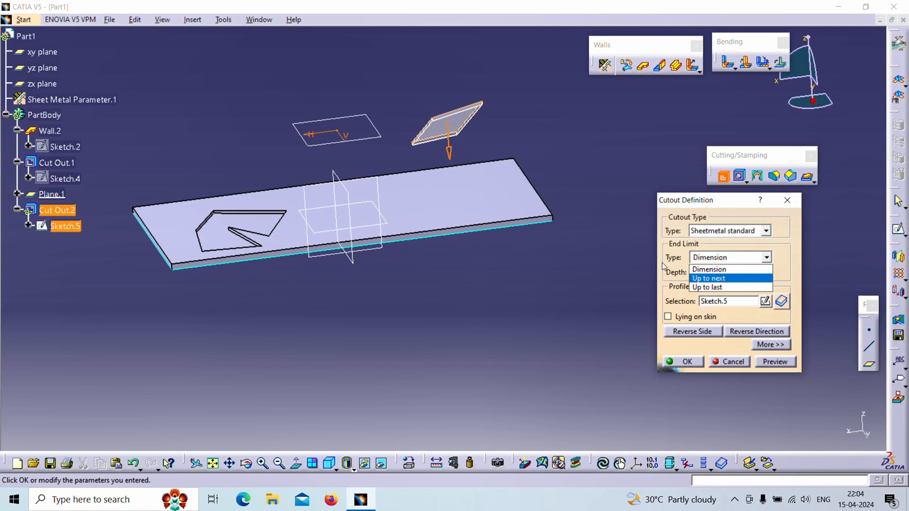
pyautogui.click(701, 275)
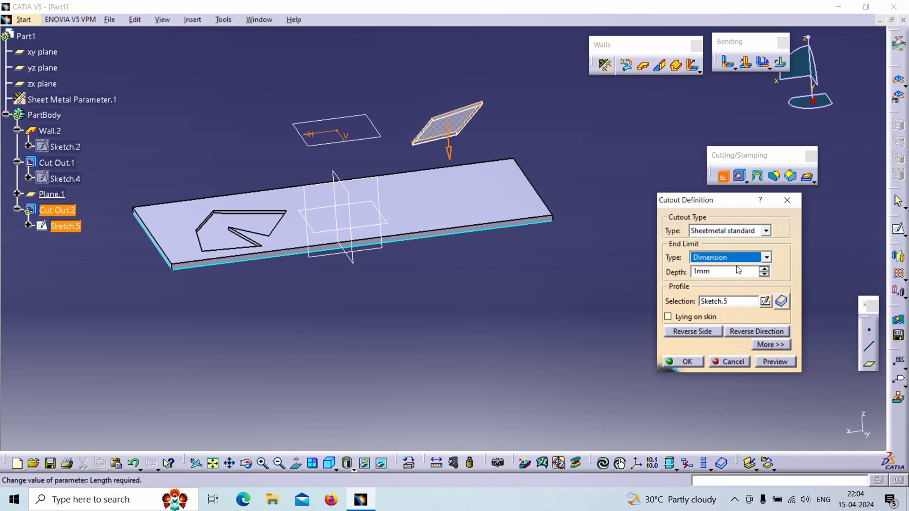
pyautogui.moveTo(765, 271); pyautogui.dragTo(766, 271)
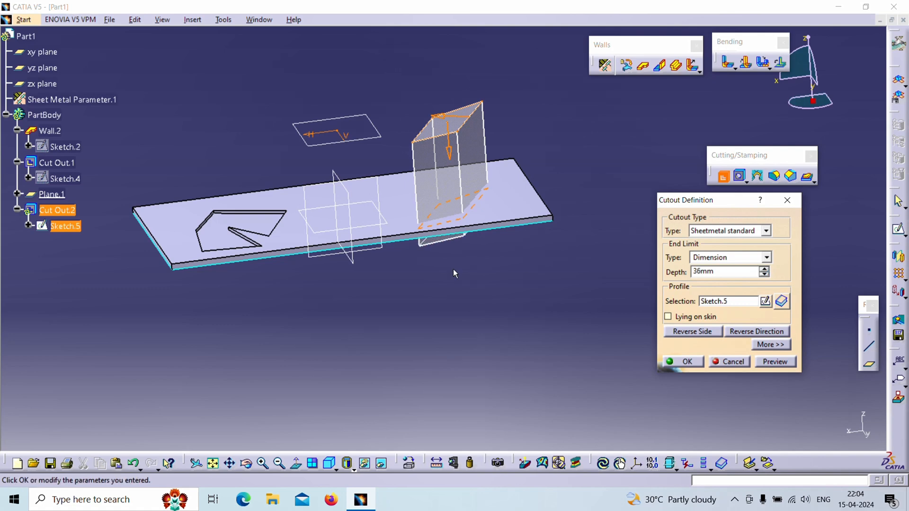
pyautogui.moveTo(454, 272); pyautogui.dragTo(397, 268, button='middle')
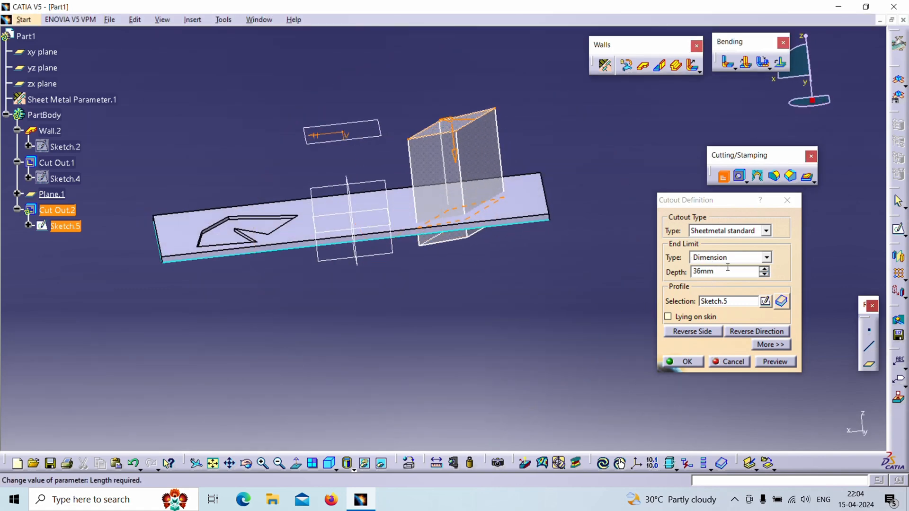
# Step: Change the new cutout's end limit to Up to next and apply the cutout
pyautogui.click(767, 258)
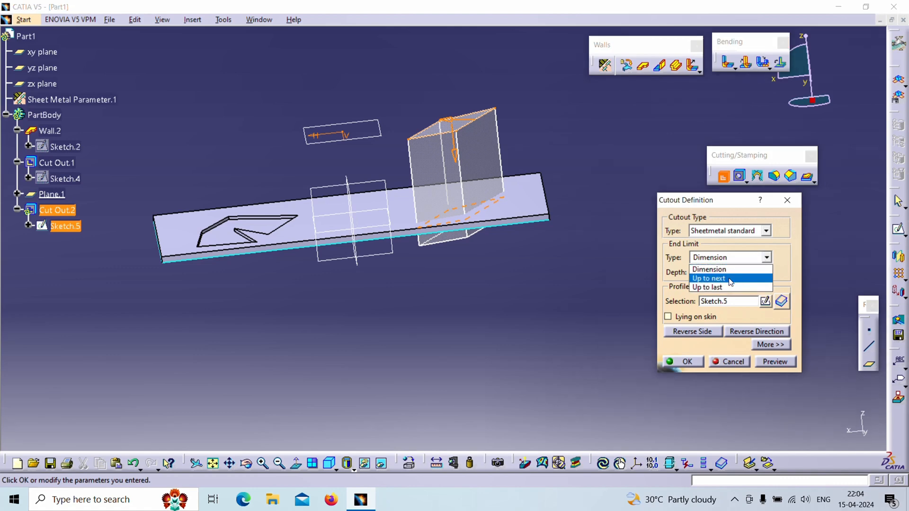
pyautogui.click(731, 279)
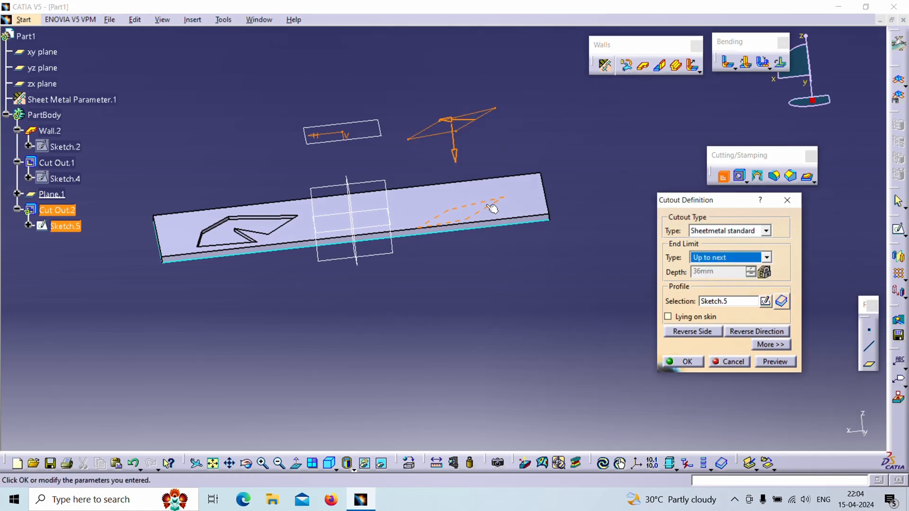
pyautogui.click(684, 362)
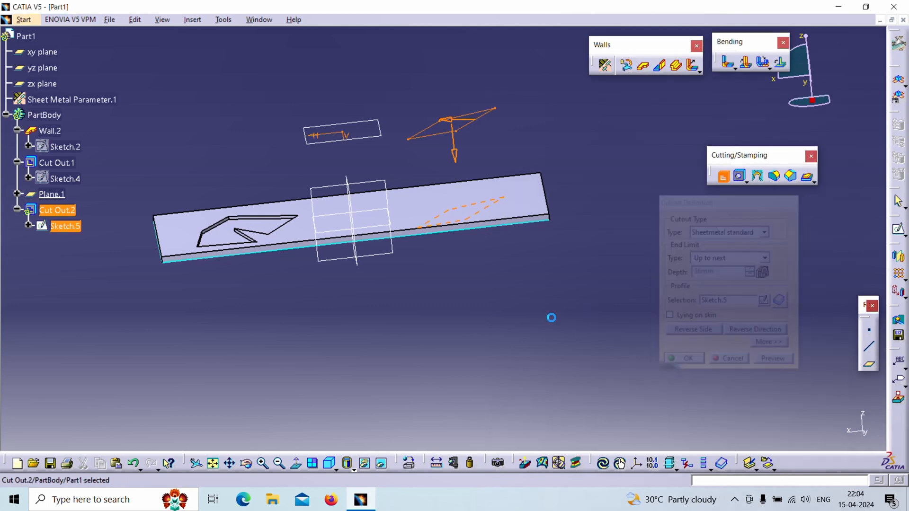
# Step: Create a reference plane offset 30 mm from the xy plane, reversed to lie below the wall
pyautogui.moveTo(550, 314); pyautogui.dragTo(526, 367, button='middle')
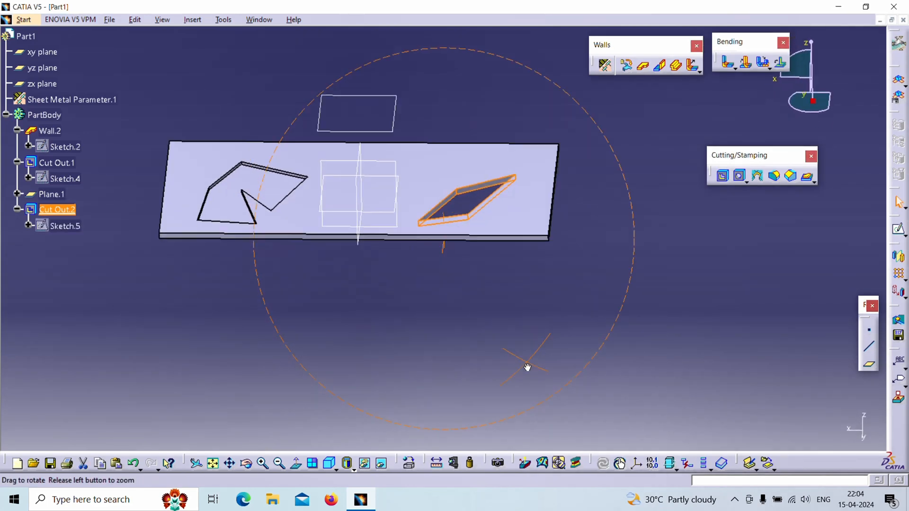
pyautogui.click(462, 329)
pyautogui.moveTo(464, 327); pyautogui.dragTo(582, 189, button='middle')
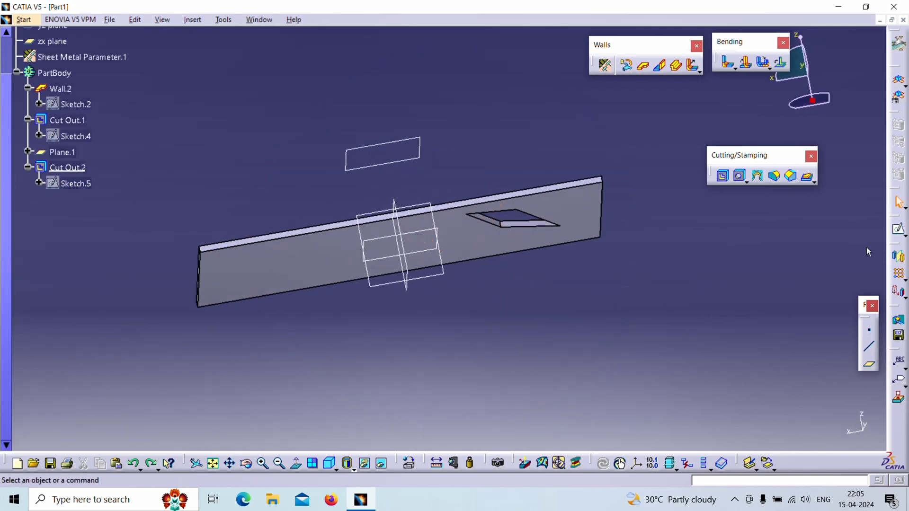
pyautogui.click(870, 363)
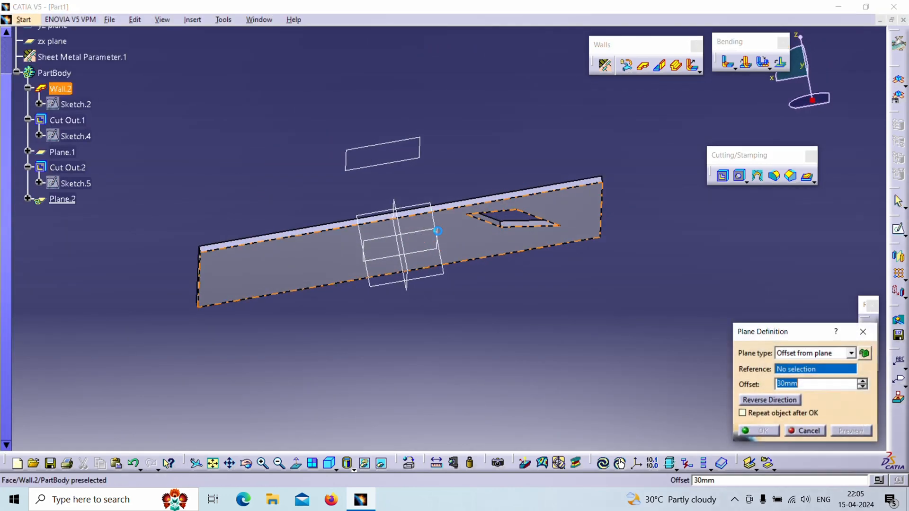
pyautogui.click(434, 233)
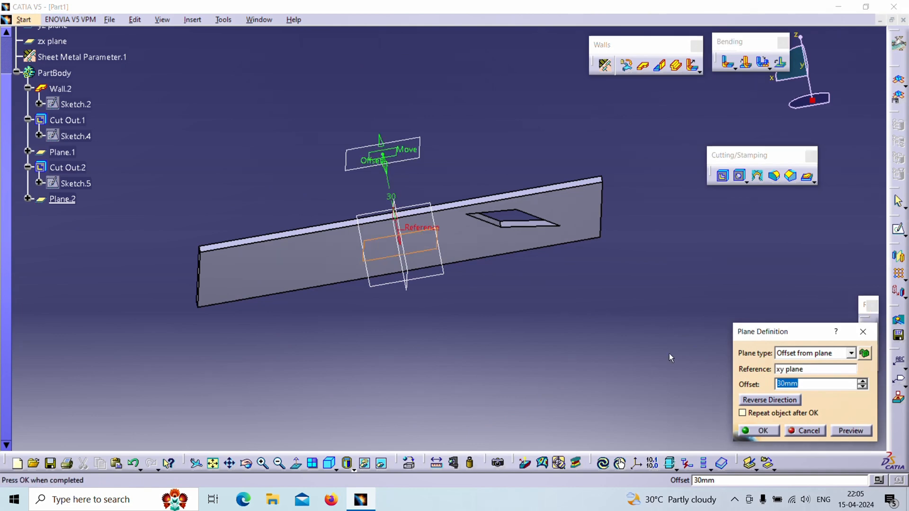
pyautogui.click(763, 401)
pyautogui.click(759, 431)
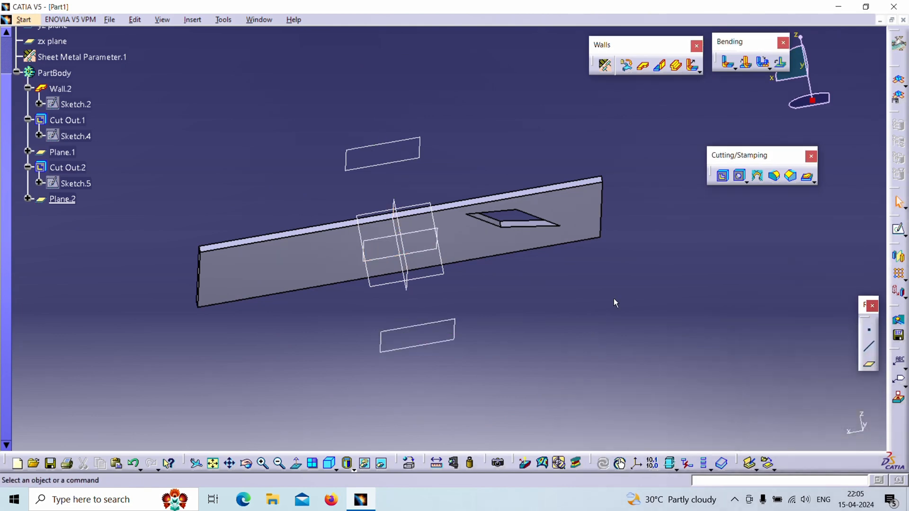
# Step: Sketch a centered rectangle of about 250 by 170 mm at the origin of the lower offset plane and exit the sketch
pyautogui.click(898, 230)
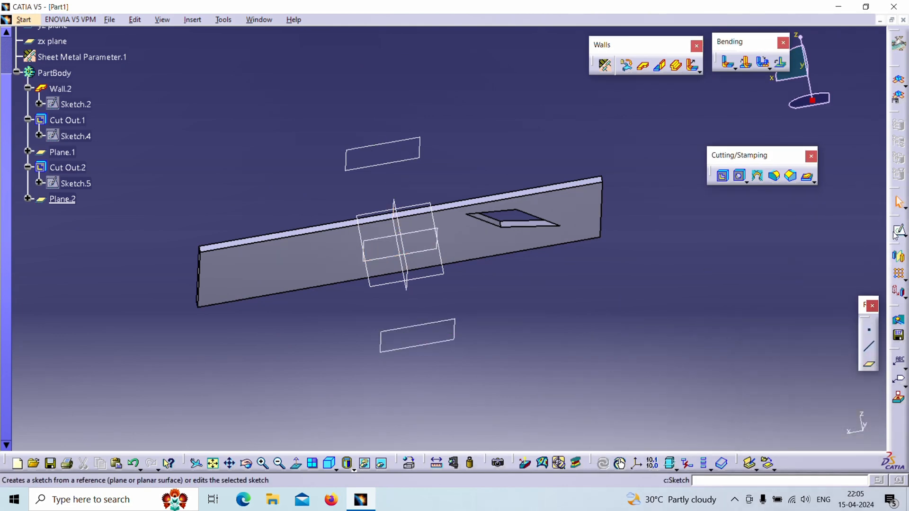
pyautogui.click(454, 326)
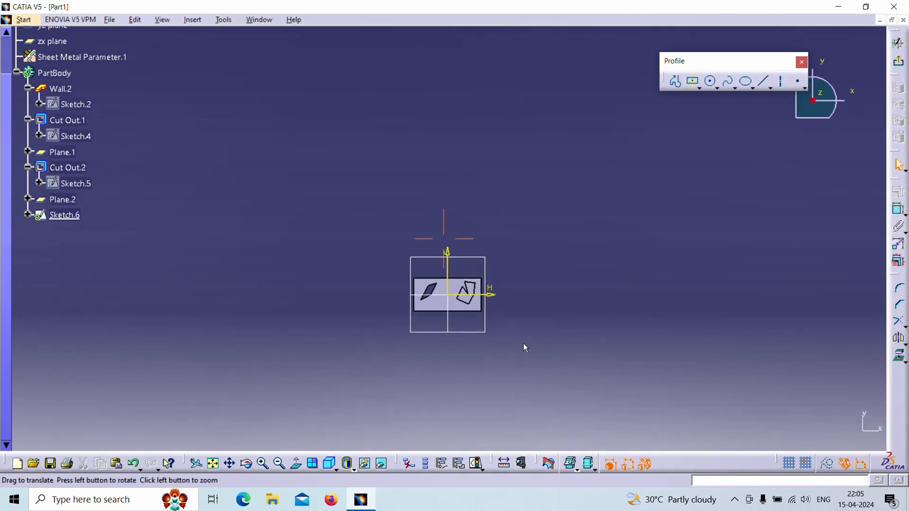
pyautogui.click(692, 81)
pyautogui.click(490, 243)
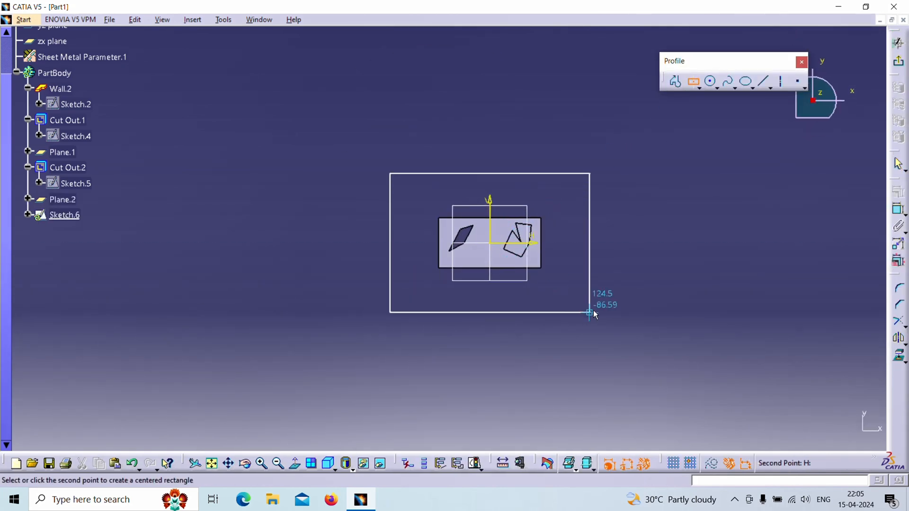
pyautogui.click(594, 311)
pyautogui.click(898, 43)
pyautogui.moveTo(467, 297)
pyautogui.mouseDown(button='middle')
pyautogui.moveTo(441, 339)
pyautogui.moveTo(496, 272)
pyautogui.moveTo(565, 352)
pyautogui.mouseUp(button='middle')
pyautogui.click(565, 352)
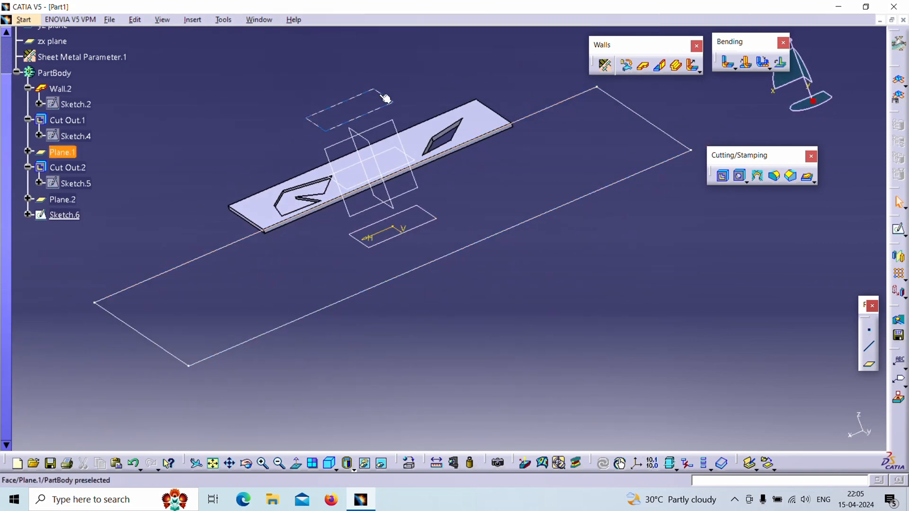
# Step: Sketch a closed four-sided profile on the upper offset plane, between the two existing cutouts, and exit the sketch
pyautogui.click(899, 230)
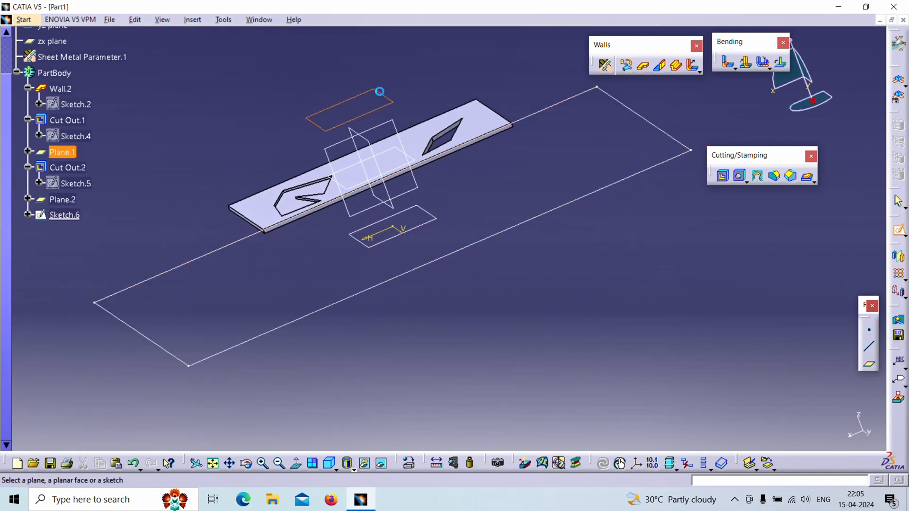
pyautogui.click(379, 89)
pyautogui.moveTo(514, 271); pyautogui.dragTo(506, 194, button='middle')
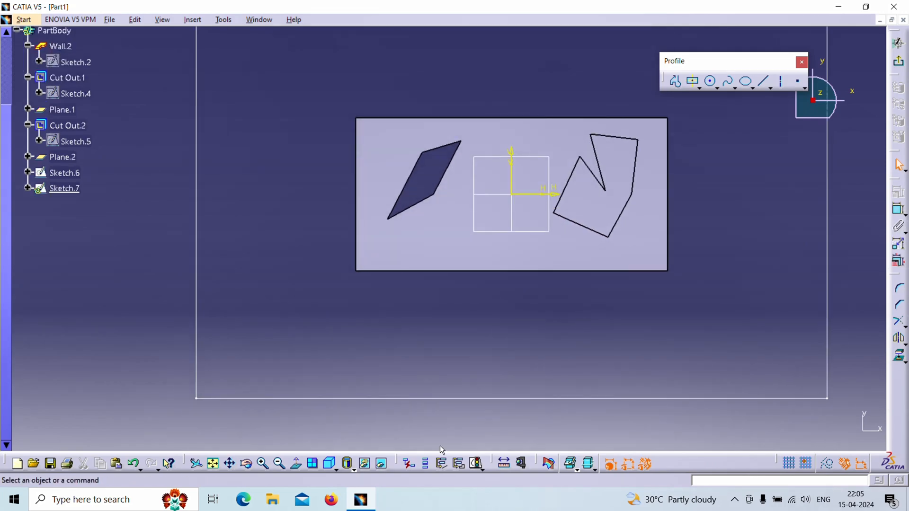
pyautogui.moveTo(475, 335); pyautogui.dragTo(457, 373, button='middle')
pyautogui.click(676, 82)
pyautogui.click(418, 267)
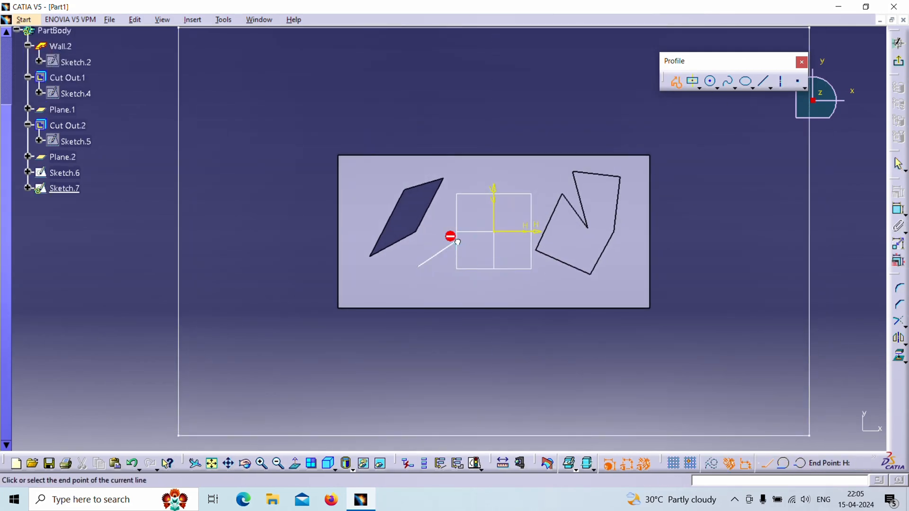
pyautogui.click(418, 268)
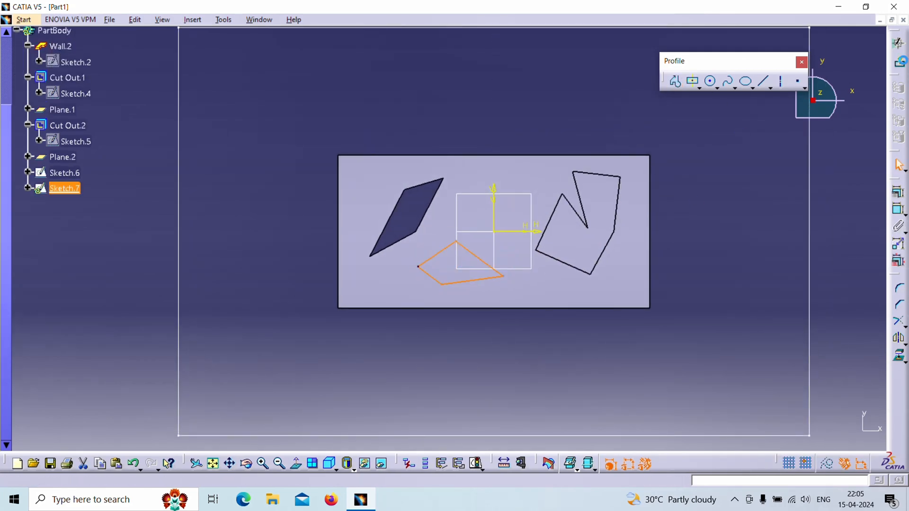
pyautogui.click(530, 229)
# Step: Create a second wall from the large rectangle sketch on the lower plane
pyautogui.click(644, 71)
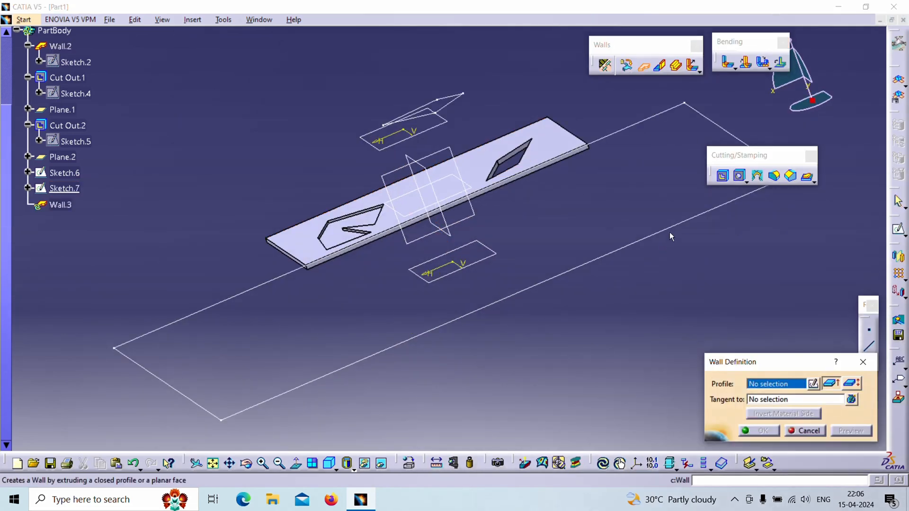
pyautogui.click(670, 232)
pyautogui.click(757, 431)
# Step: Start a new Sheetmetal standard Cut Out using the four-sided sketch above the two walls as its profile
pyautogui.moveTo(589, 349); pyautogui.dragTo(493, 61, button='middle')
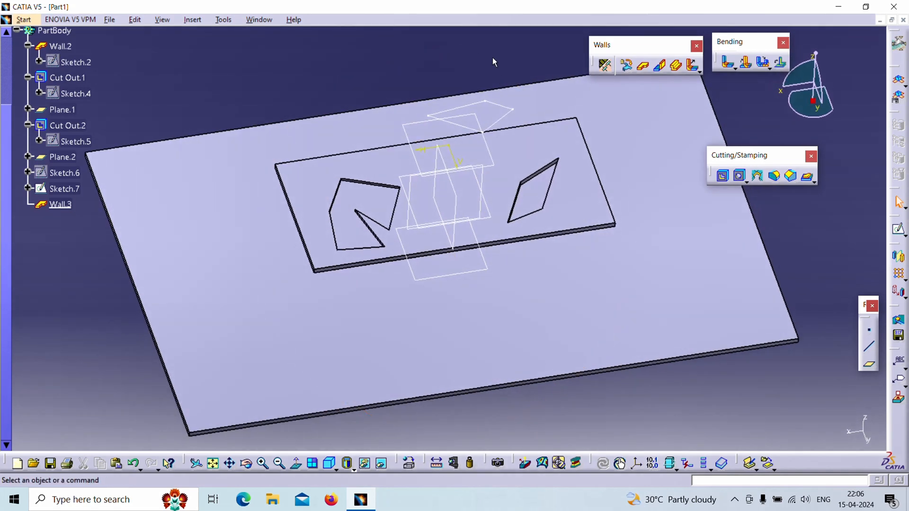
pyautogui.moveTo(538, 229)
pyautogui.mouseDown(button='middle')
pyautogui.moveTo(506, 172)
pyautogui.moveTo(496, 107)
pyautogui.mouseUp(button='middle')
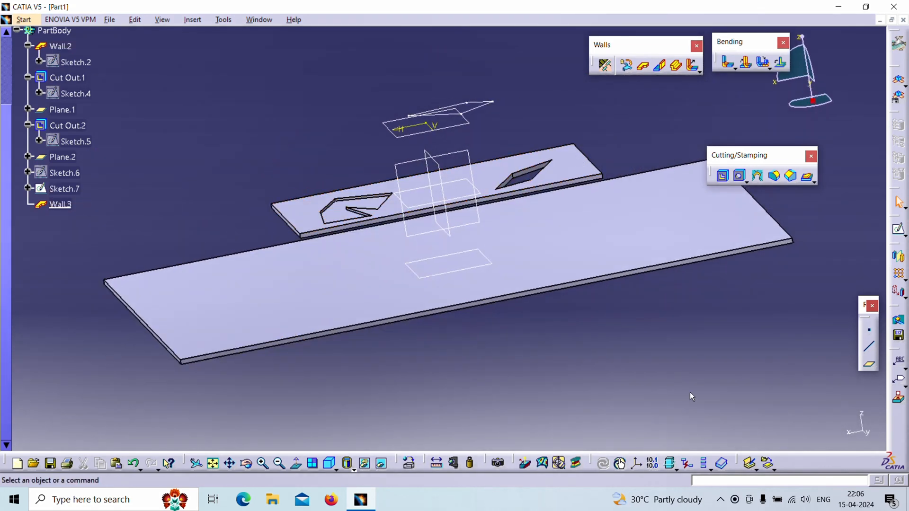
pyautogui.click(722, 176)
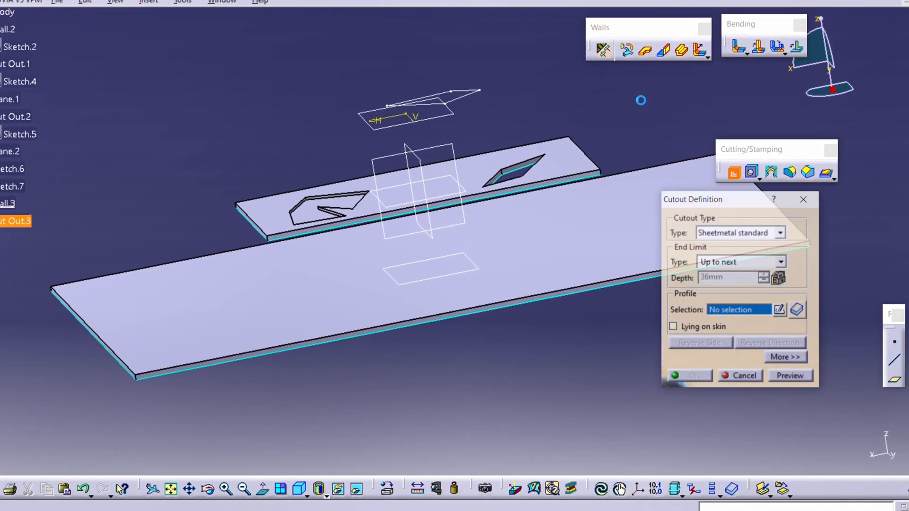
pyautogui.click(450, 72)
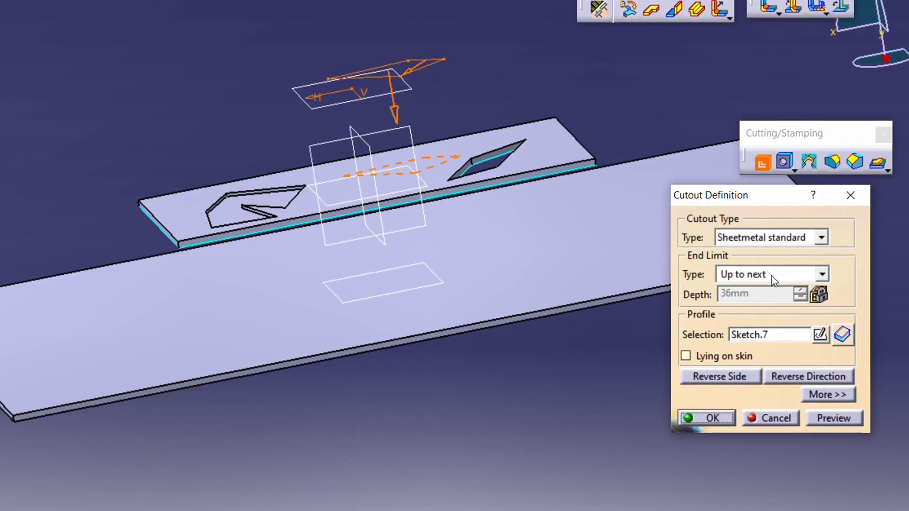
pyautogui.moveTo(609, 403); pyautogui.dragTo(467, 232, button='middle')
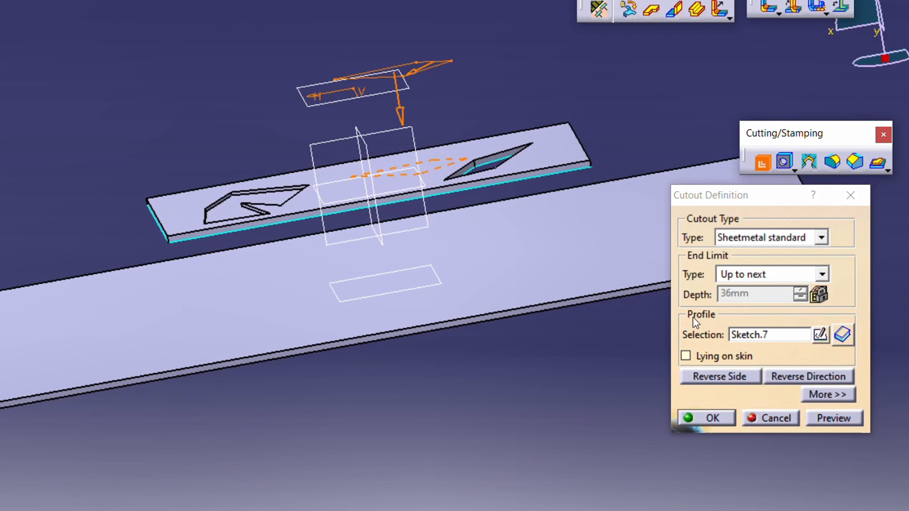
# Step: Try the Up to last end limit on the new cutout, return it to Up to next and apply the cutout
pyautogui.click(780, 281)
pyautogui.click(800, 314)
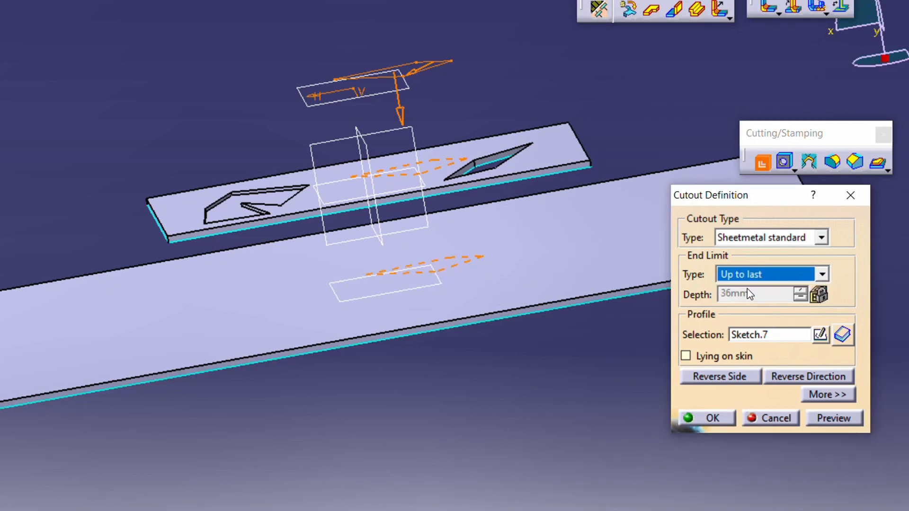
pyautogui.click(777, 275)
pyautogui.click(758, 303)
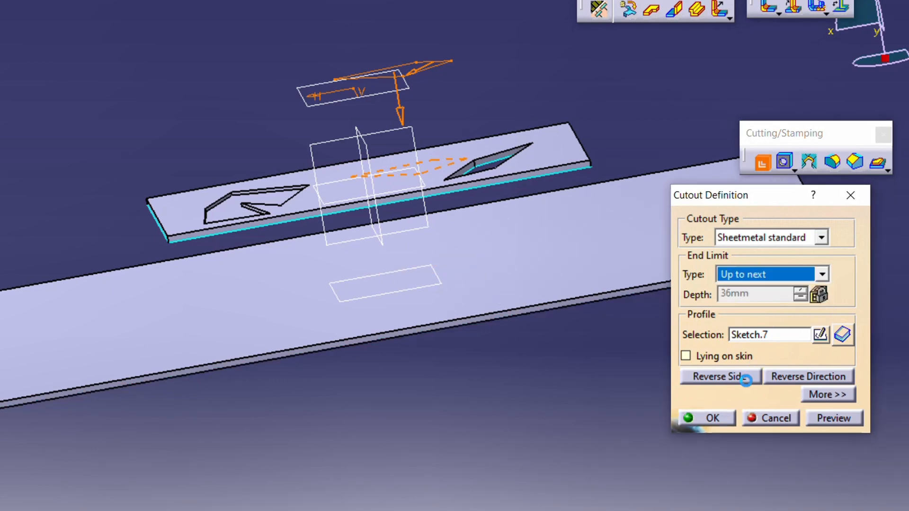
pyautogui.click(715, 417)
# Step: Edit the middle cutout, change its end limit to Up to last so it cuts both walls, and apply it
pyautogui.moveTo(414, 320); pyautogui.dragTo(278, 208, button='middle')
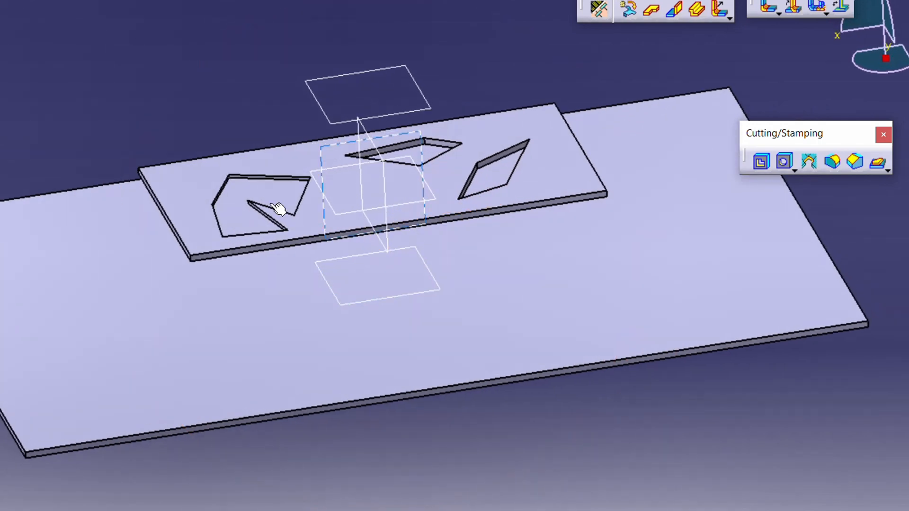
pyautogui.click(443, 145)
pyautogui.click(762, 162)
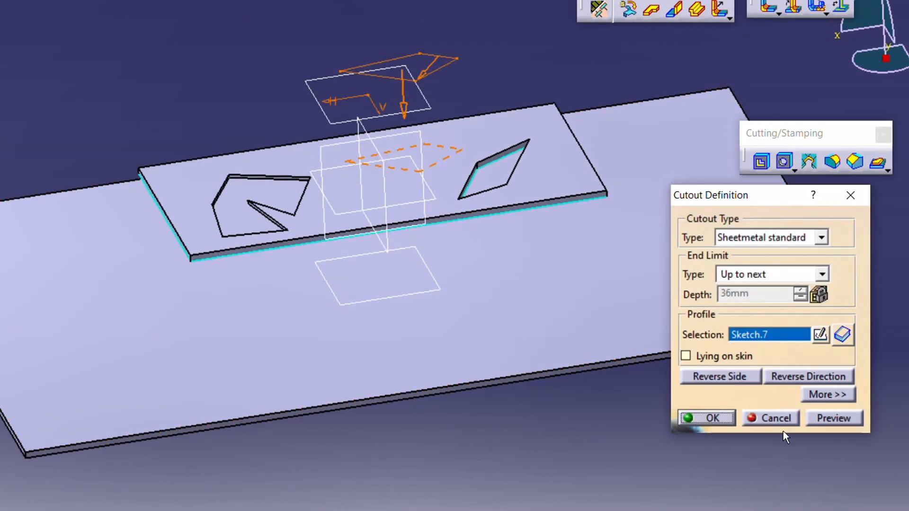
pyautogui.click(780, 278)
pyautogui.click(772, 313)
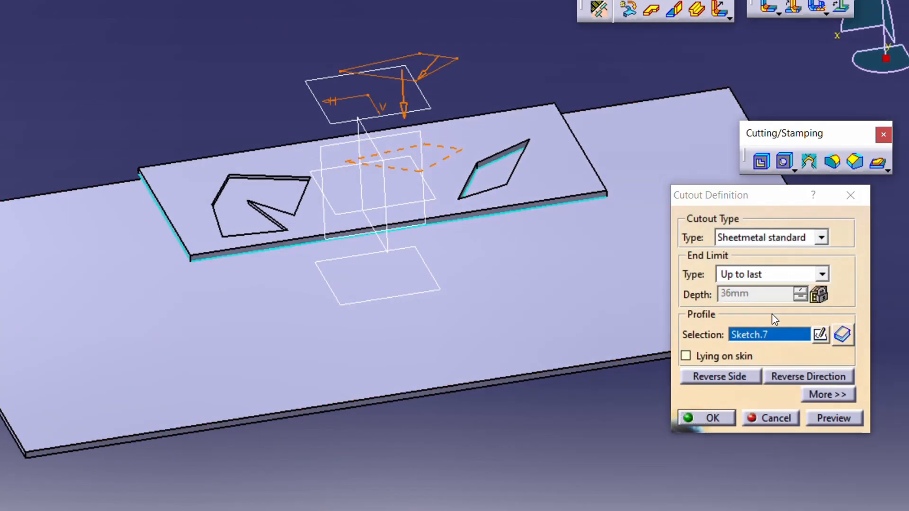
pyautogui.moveTo(488, 436); pyautogui.dragTo(624, 385, button='middle')
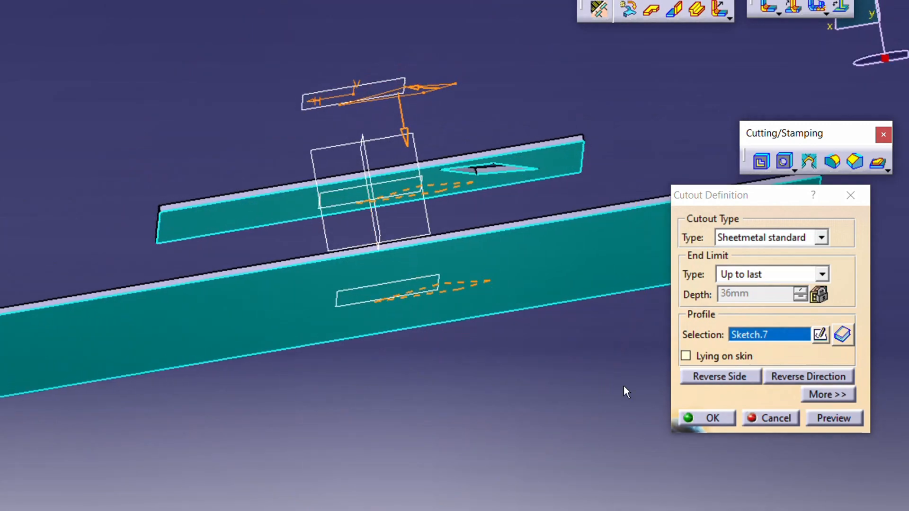
pyautogui.click(713, 418)
pyautogui.moveTo(573, 414); pyautogui.dragTo(649, 447, button='middle')
pyautogui.moveTo(461, 410)
pyautogui.mouseDown(button='middle')
pyautogui.moveTo(583, 393)
pyautogui.moveTo(502, 397)
pyautogui.moveTo(478, 379)
pyautogui.moveTo(469, 401)
pyautogui.mouseUp(button='middle')
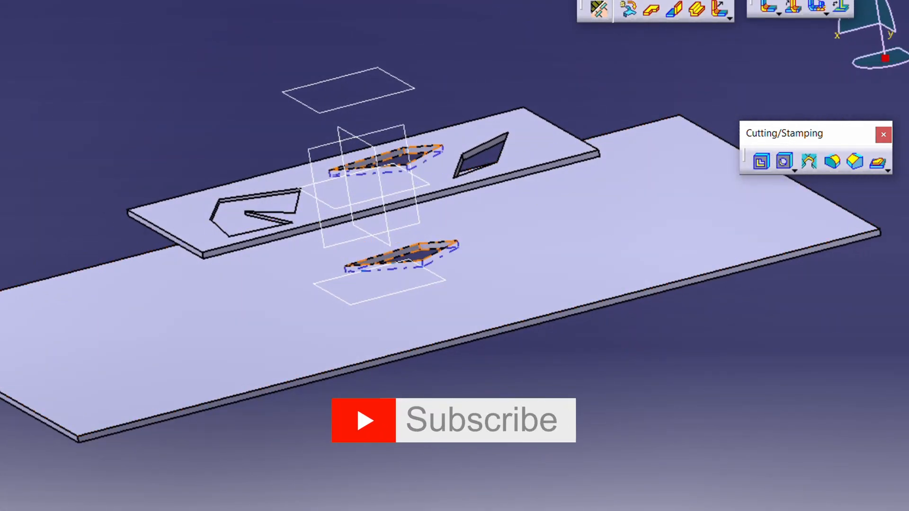
pyautogui.doubleClick(1, 246)
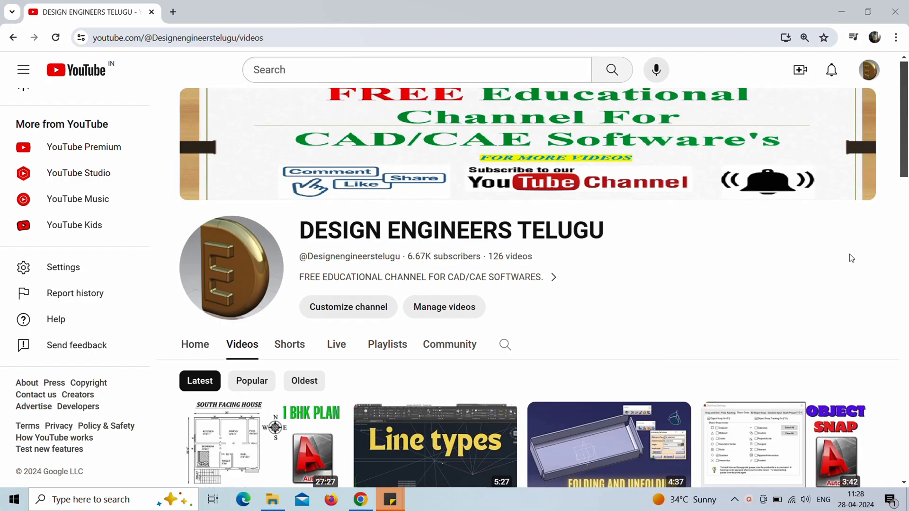
# Step: Browse the DESIGN ENGINEERS TELUGU channel's video list on YouTube, going down through its CATIA and AutoCAD classes
pyautogui.scroll(-6, 852, 258)
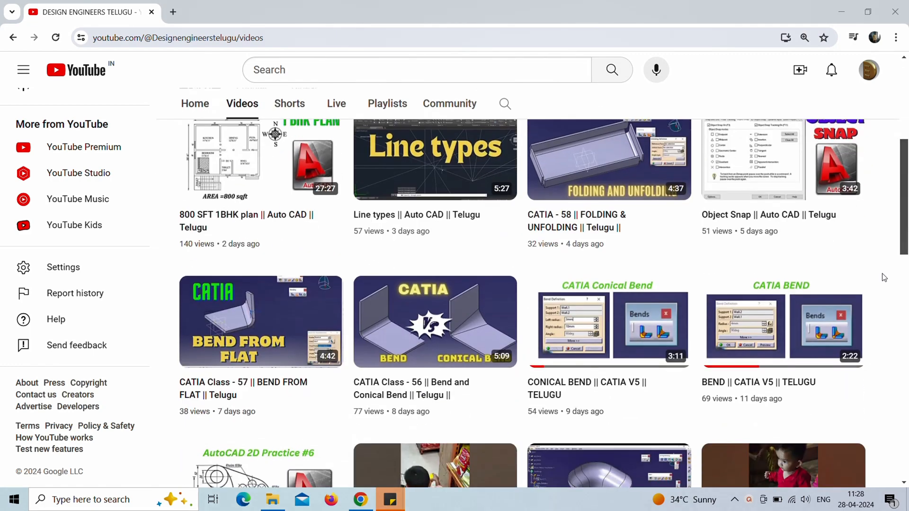
pyautogui.scroll(-1, 884, 278)
pyautogui.scroll(-9, 884, 278)
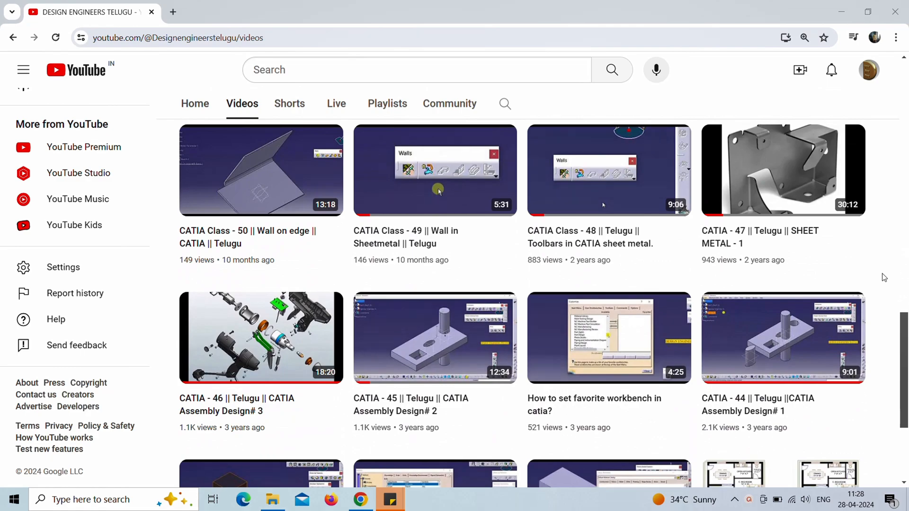
pyautogui.scroll(-2, 884, 278)
pyautogui.scroll(-12, 884, 278)
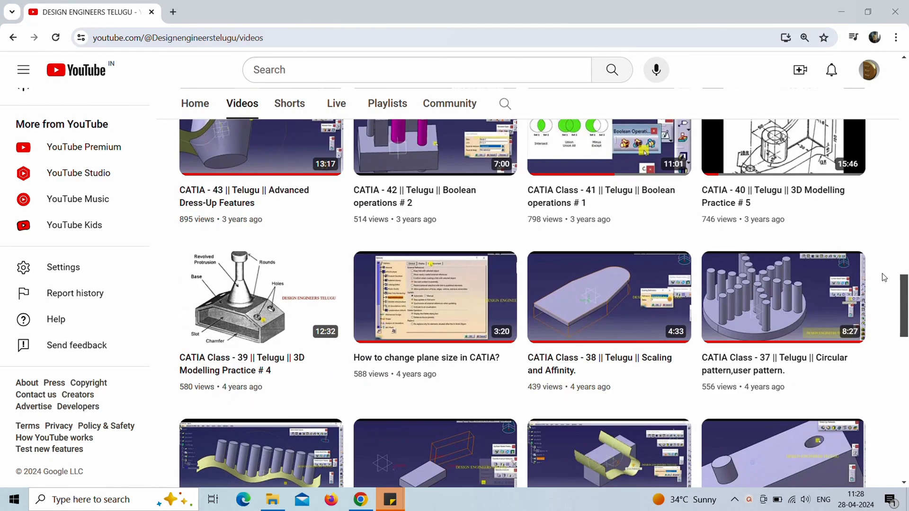
pyautogui.scroll(-7, 884, 278)
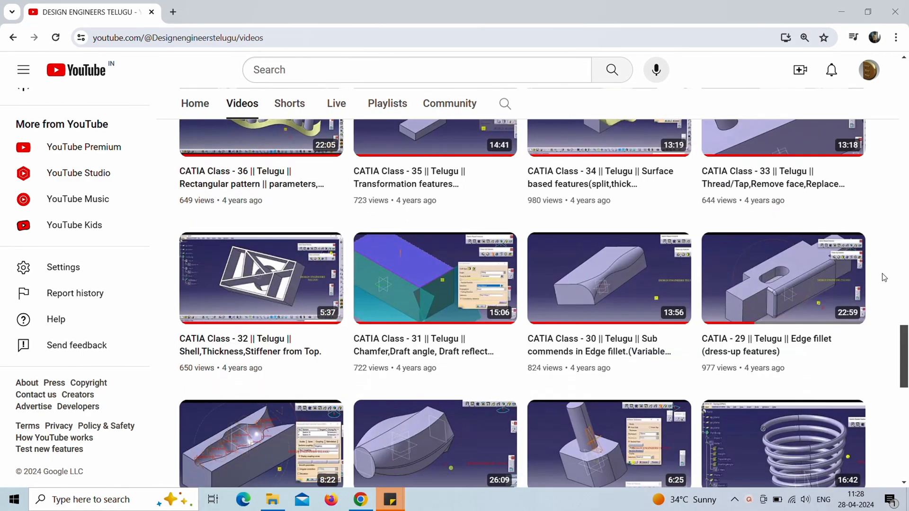
pyautogui.scroll(-7, 884, 278)
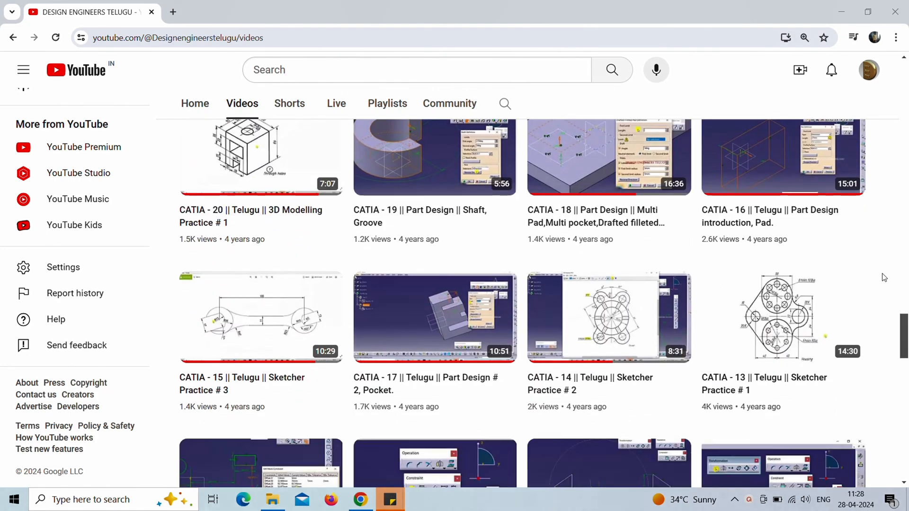
pyautogui.scroll(-11, 884, 278)
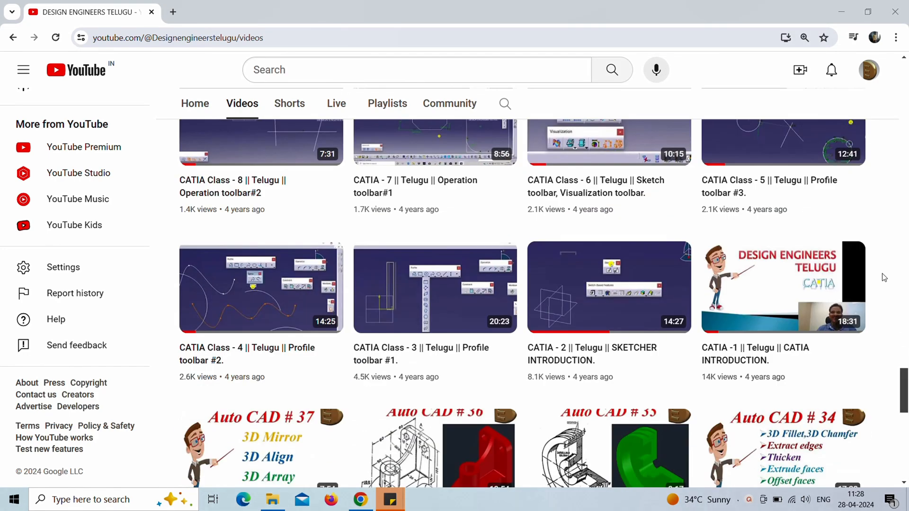
pyautogui.scroll(-2, 884, 278)
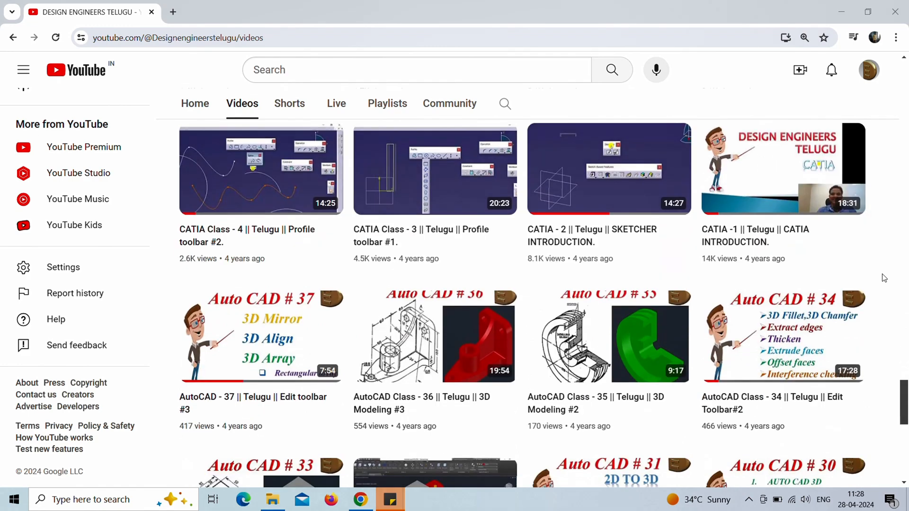
pyautogui.scroll(-8, 884, 278)
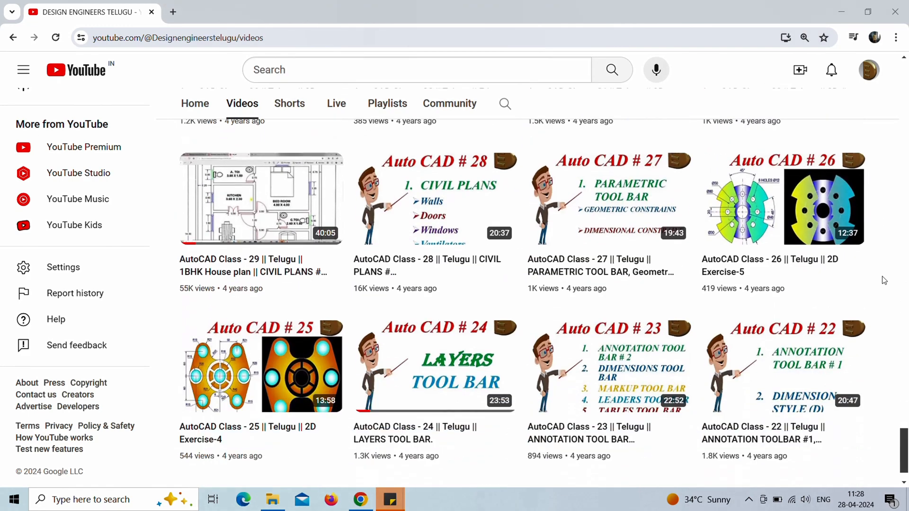
pyautogui.scroll(-3, 884, 281)
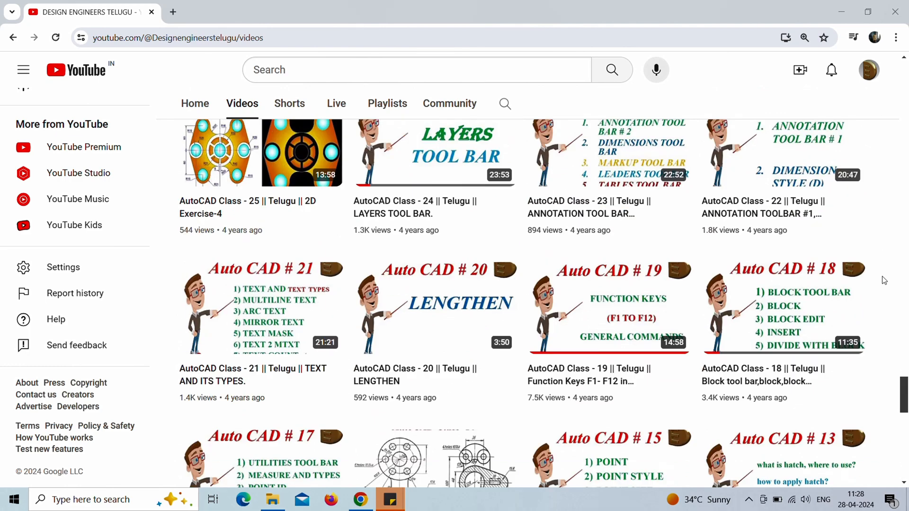
pyautogui.scroll(-6, 885, 281)
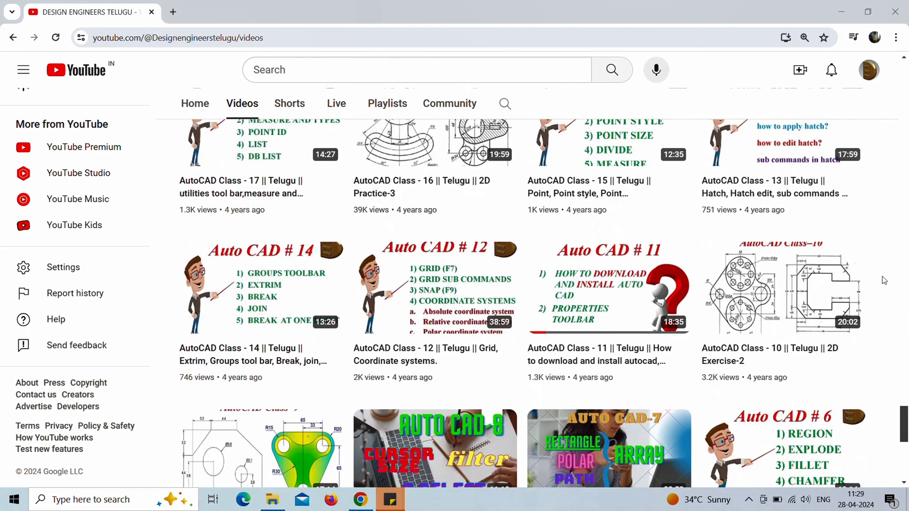